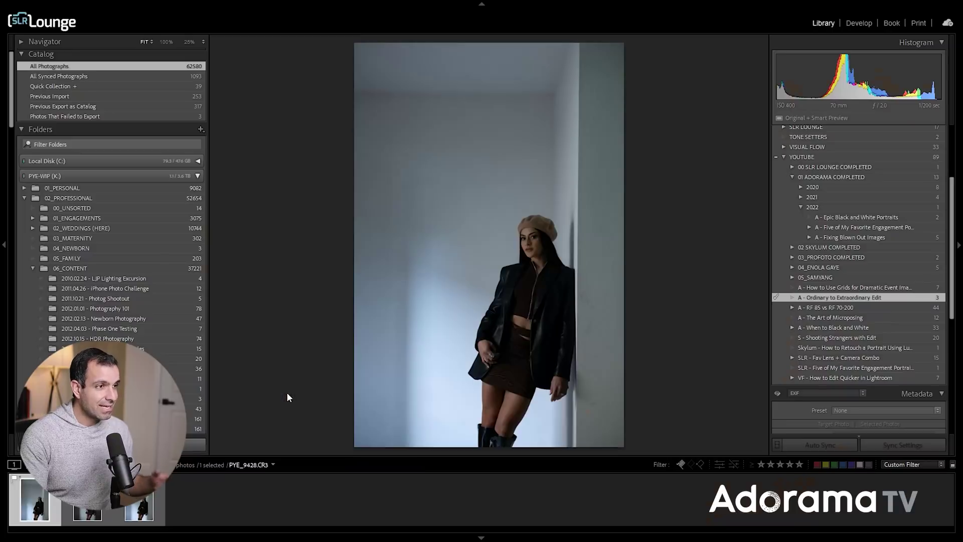
# Switch to Copy 1 of PYE_9428.CR3, the darker, moodier edit of the portrait.
pyautogui.press('Right')
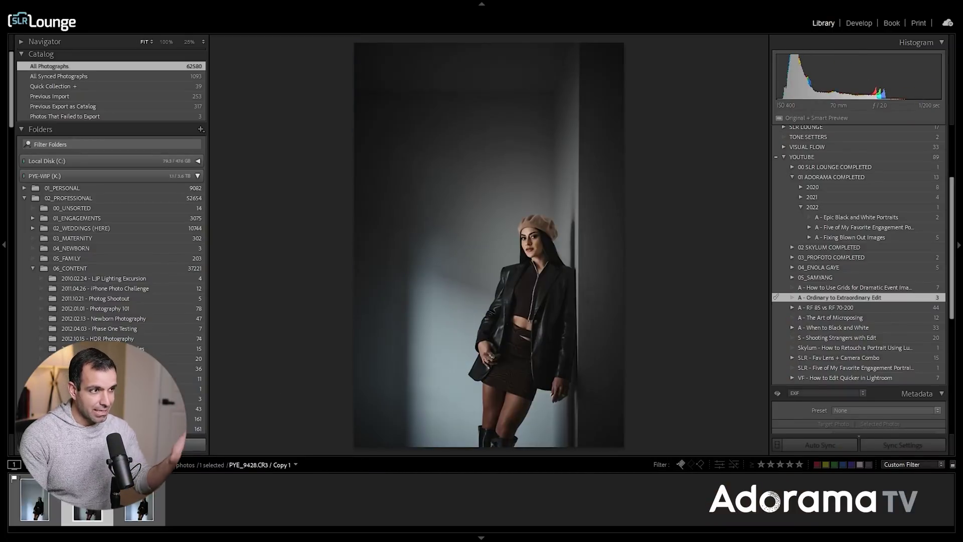
# Show the camera and exposure info overlay and open Copy 2 of PYE_9428.CR3 in Develop.
pyautogui.press('Left')
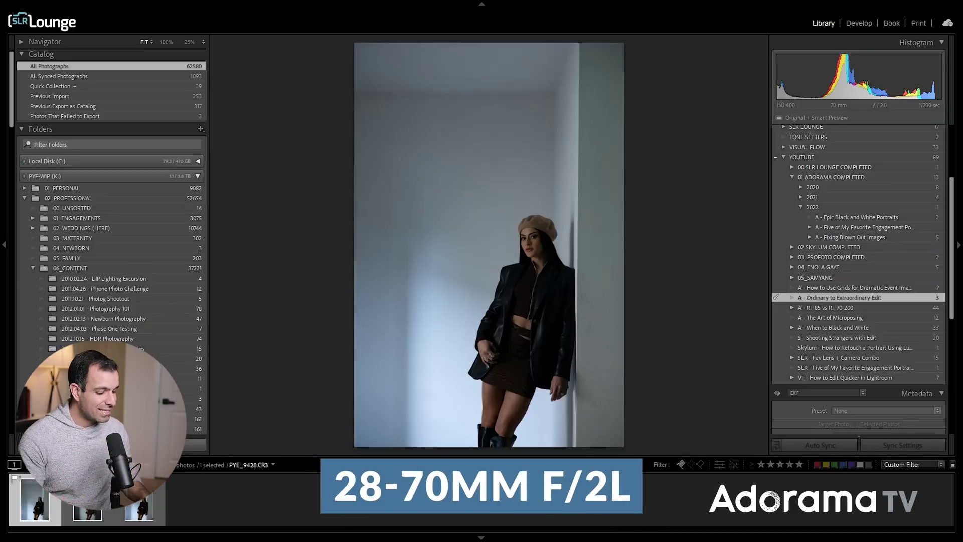
pyautogui.press('i')
pyautogui.press('i')
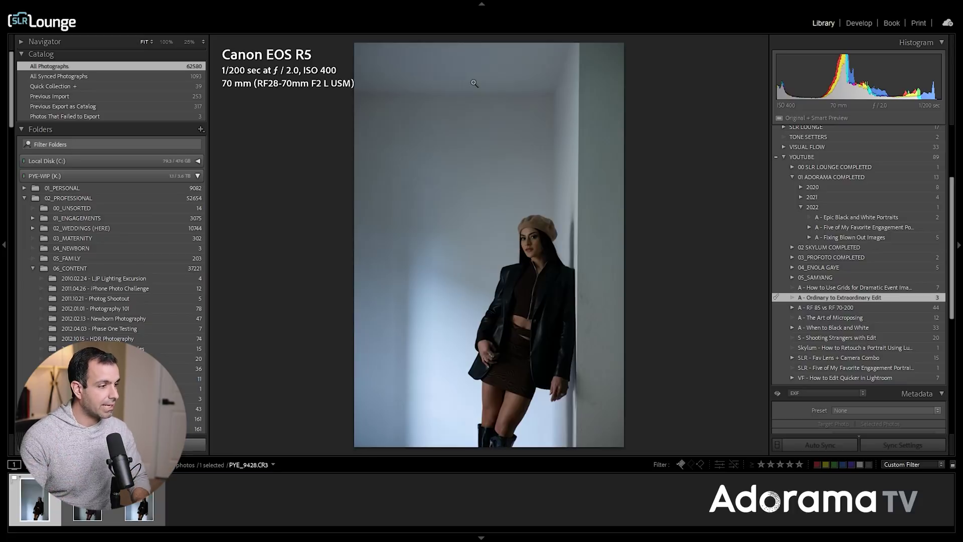
pyautogui.click(127, 507)
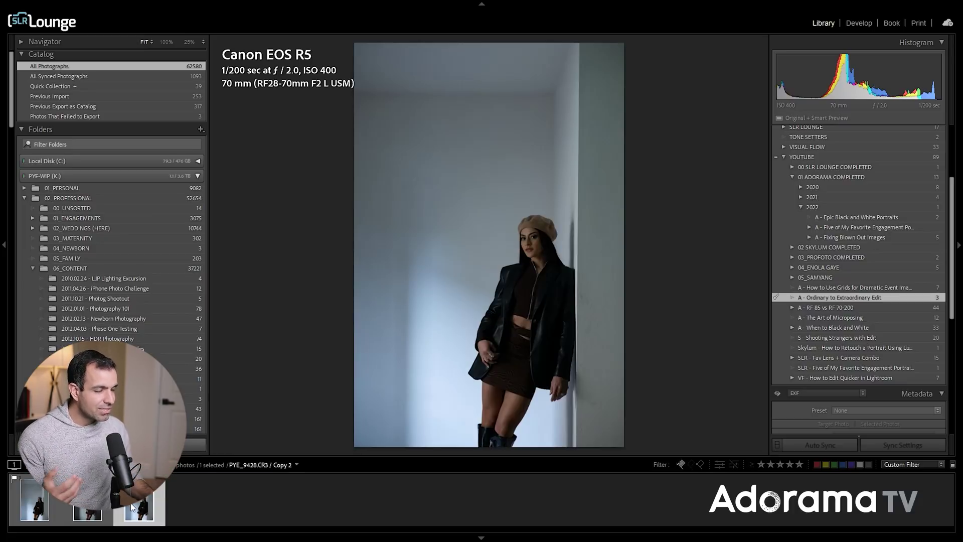
pyautogui.press('d')
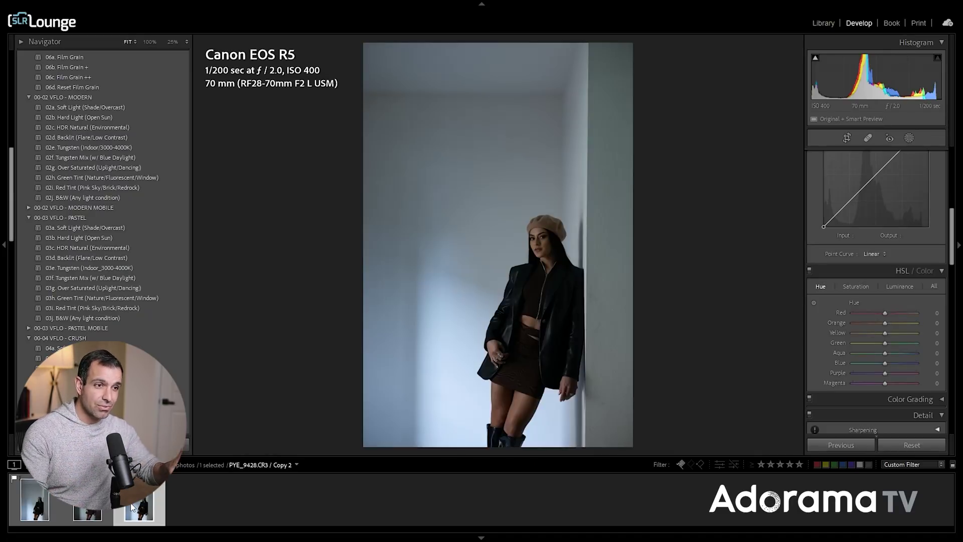
# Hide the info overlay and bring the Basic panel into view for white balance.
pyautogui.scroll(8, 898, 316)
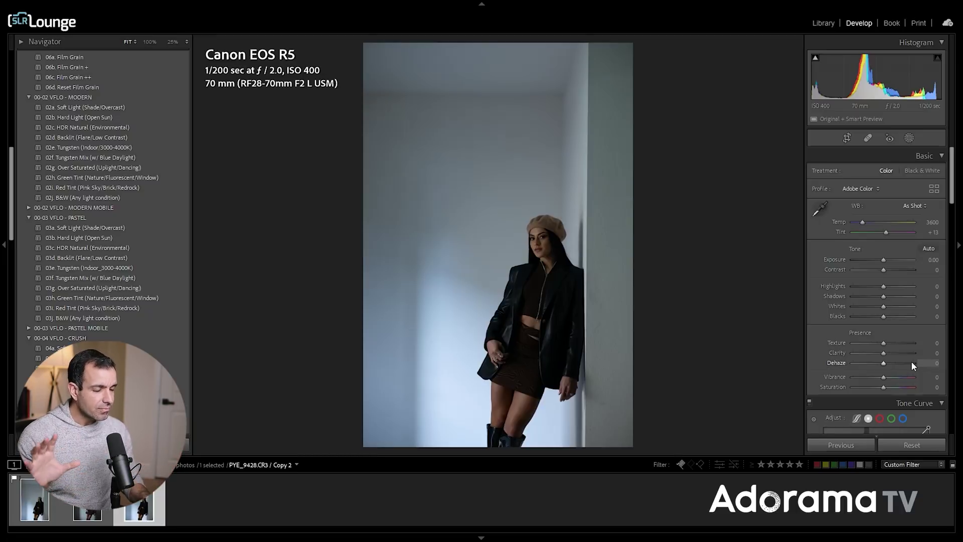
pyautogui.press('i')
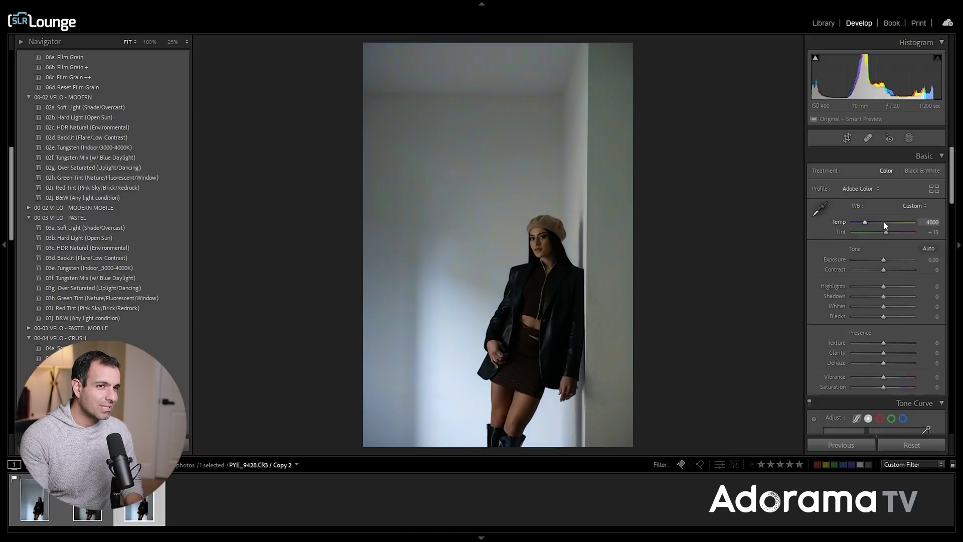
pyautogui.scroll(-8, 886, 224)
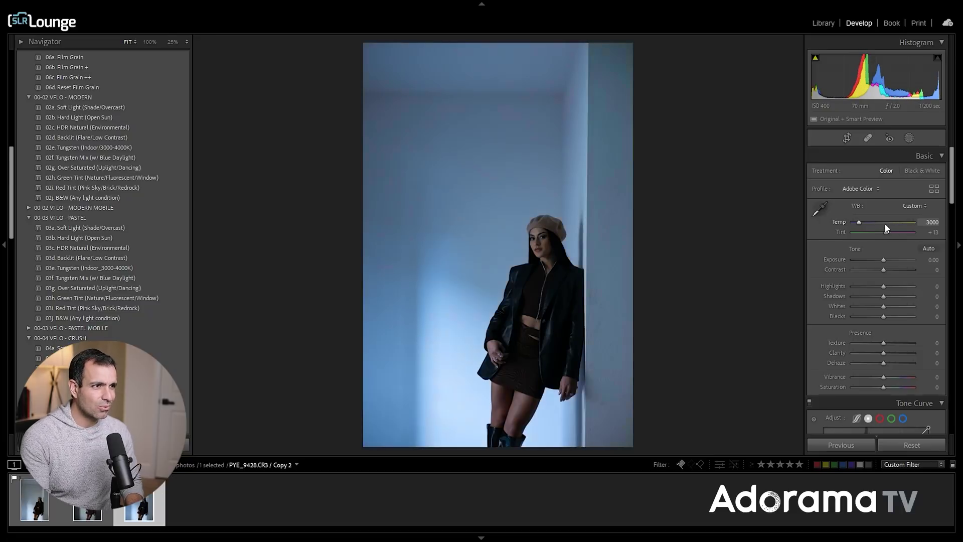
# Set Temp 3000, Tint +8, Highlights −20, Whites −30, Shadows +10 and Blacks −5.
pyautogui.press('Left')
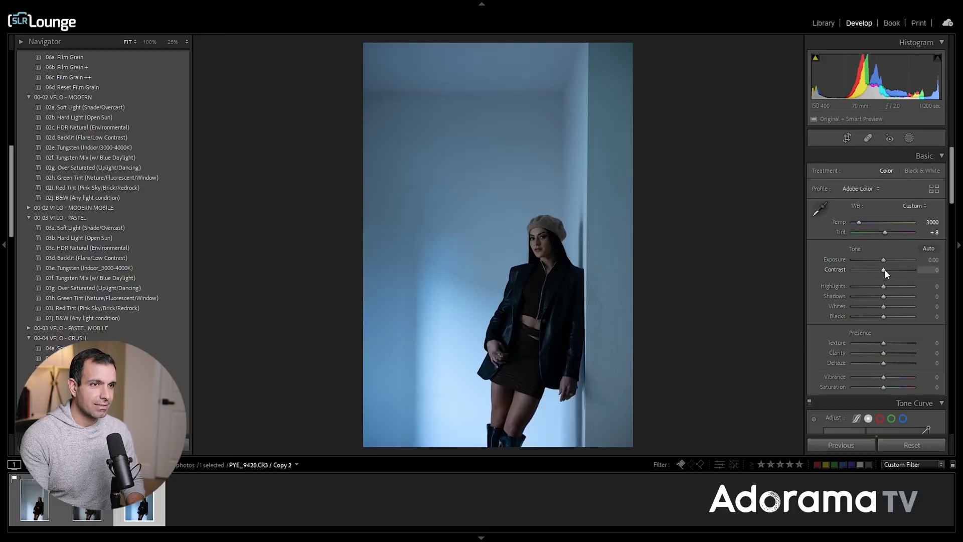
pyautogui.press('Down')
pyautogui.press('Down')
pyautogui.press('Down')
pyautogui.press('Down')
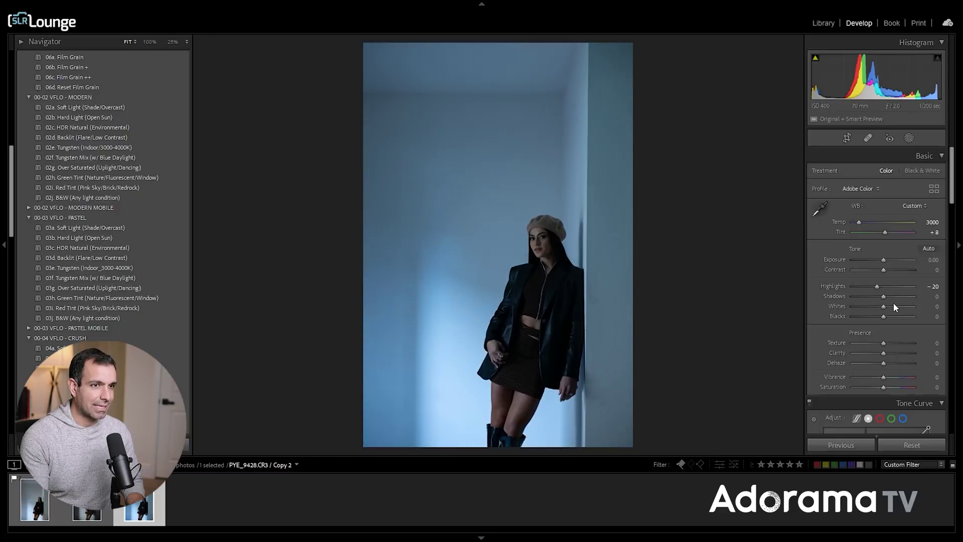
pyautogui.press('Down')
pyautogui.press('Down')
pyautogui.press('Down')
pyautogui.press('Down')
pyautogui.press('Down')
pyautogui.press('Down')
pyautogui.press('Down')
pyautogui.press('Down')
pyautogui.press('Up')
pyautogui.press('Up')
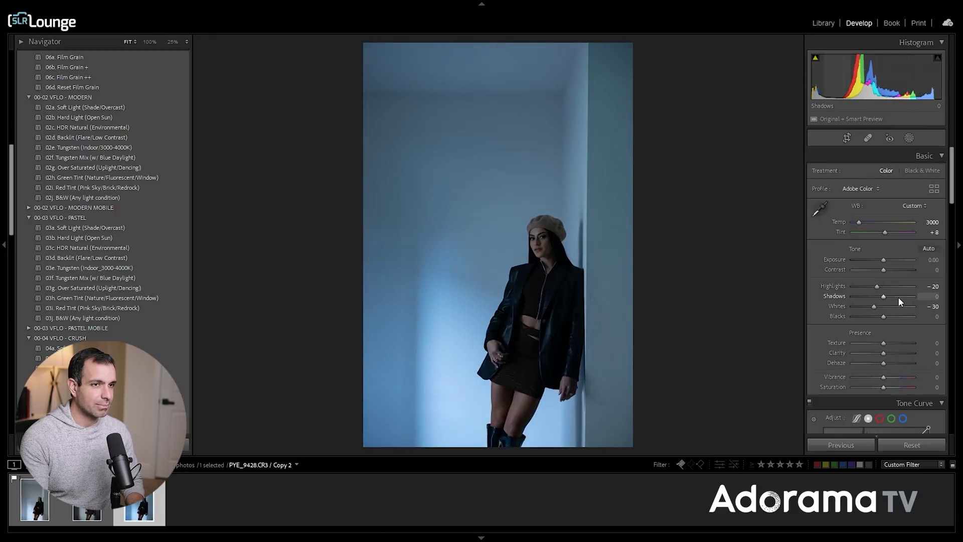
pyautogui.press('Up')
pyautogui.press('Up')
pyautogui.press('Up')
pyautogui.press('Down')
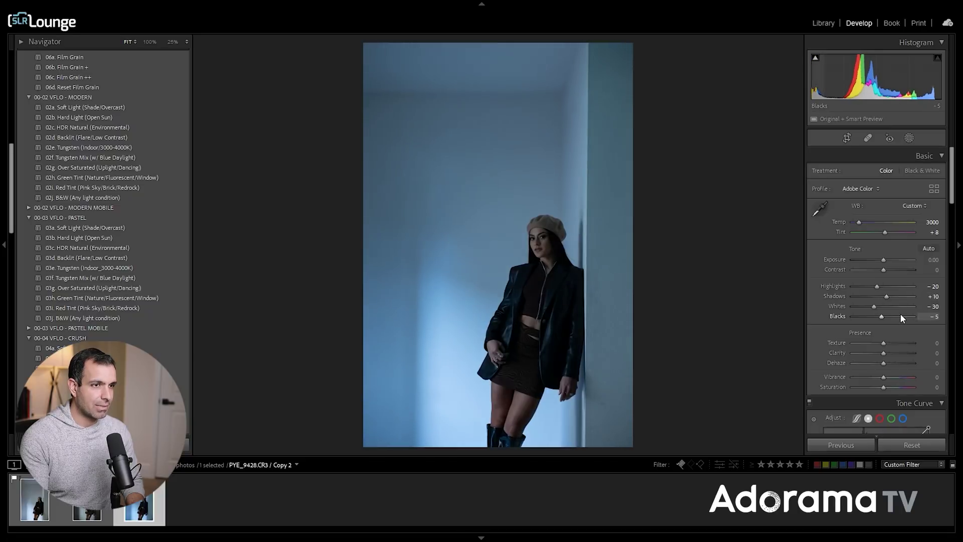
pyautogui.press('Down')
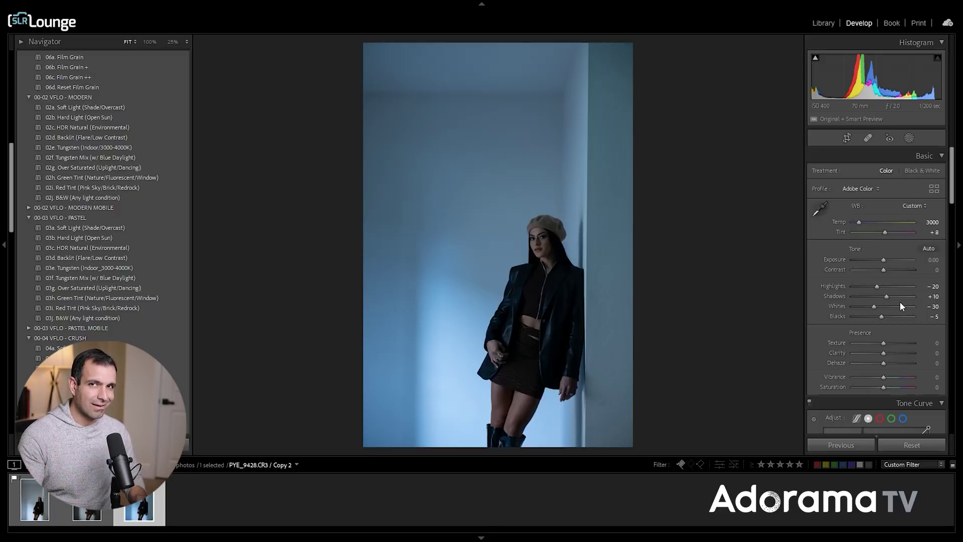
pyautogui.scroll(-3, 888, 311)
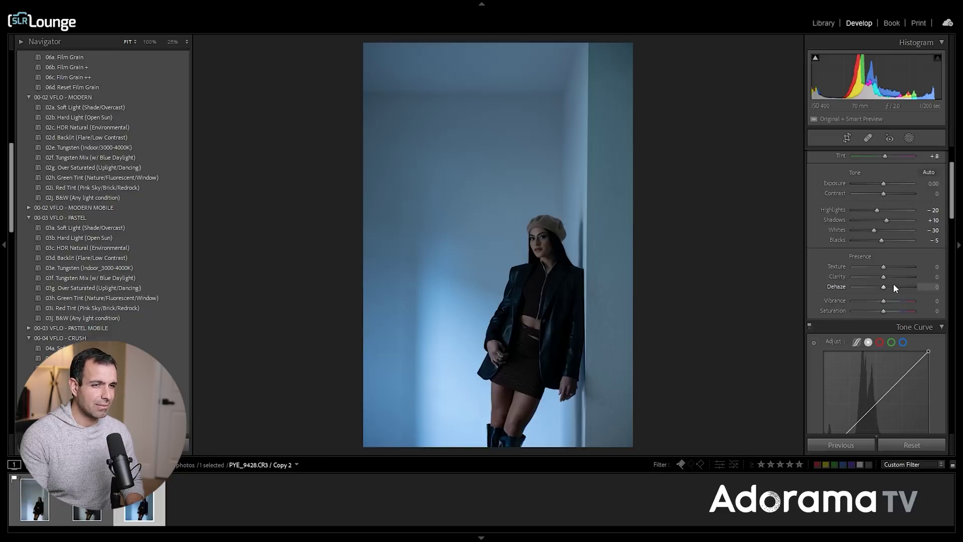
# On the tone curve, pull the white point down and lift the black point to 8.
pyautogui.scroll(-3, 893, 286)
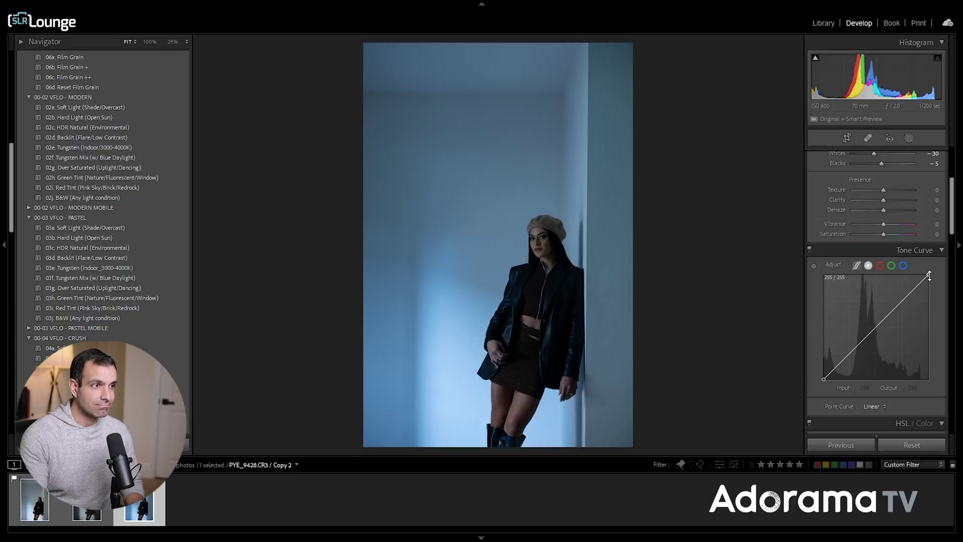
pyautogui.moveTo(929, 276); pyautogui.dragTo(937, 296)
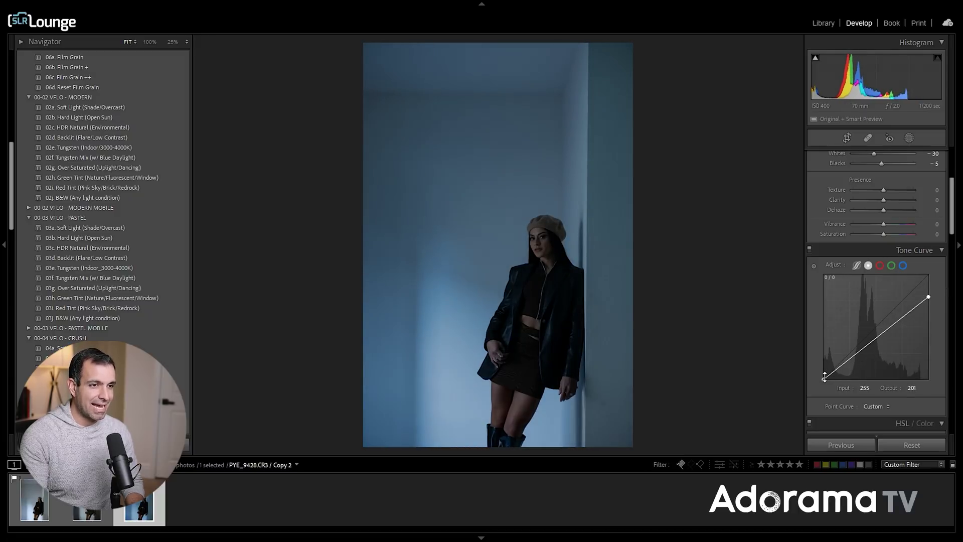
pyautogui.moveTo(824, 377); pyautogui.dragTo(822, 375)
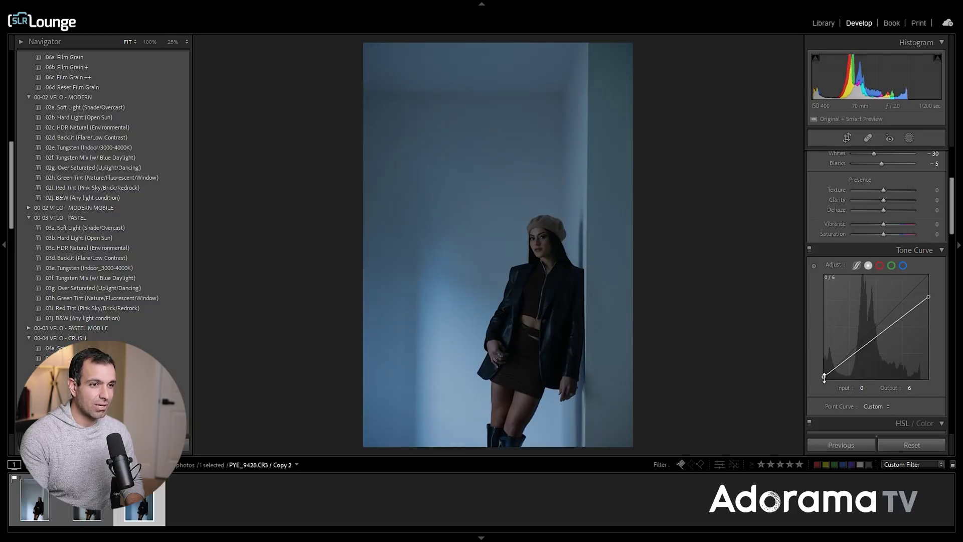
pyautogui.moveTo(823, 376); pyautogui.dragTo(823, 376)
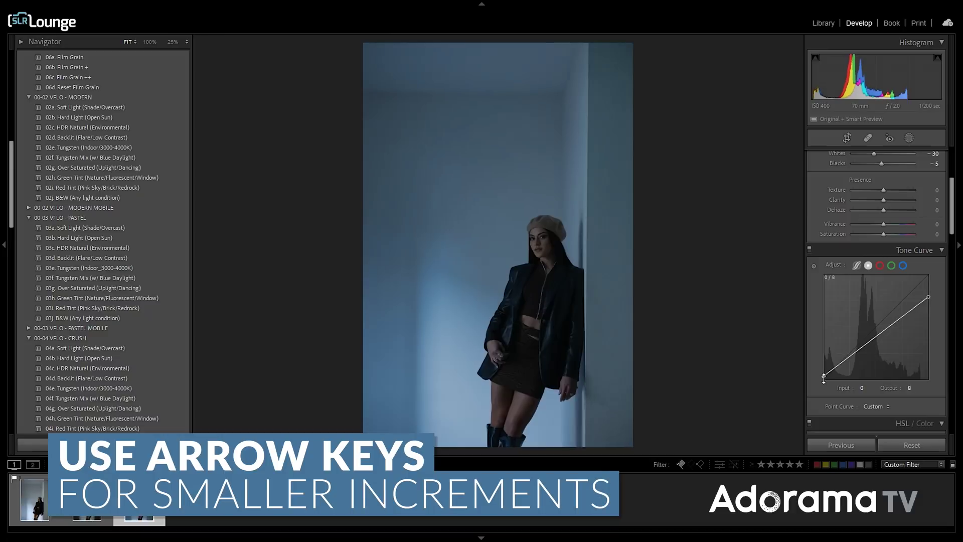
# Add two midtone curve points, brightening the midtones so input 84 maps to output 93.
pyautogui.click(878, 330)
pyautogui.moveTo(878, 330); pyautogui.dragTo(895, 313)
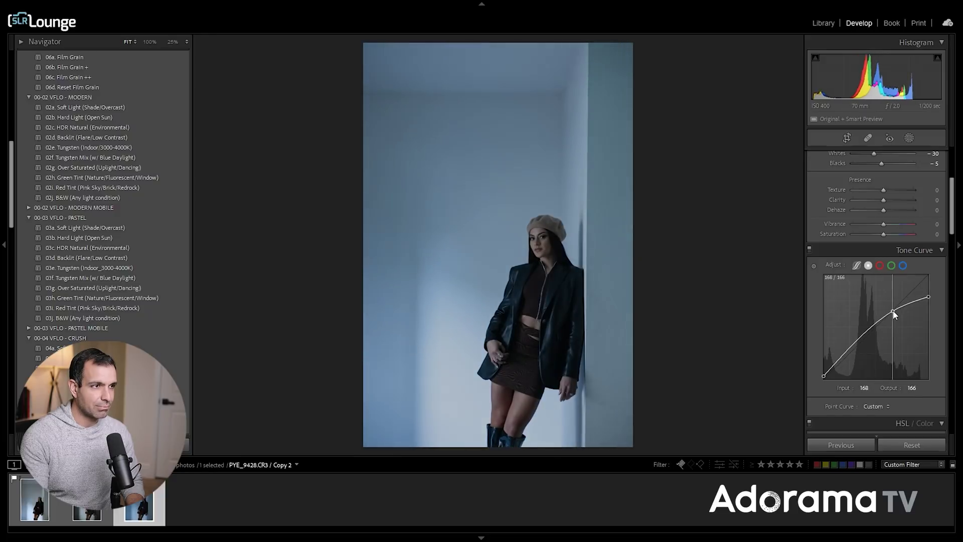
pyautogui.click(858, 340)
pyautogui.moveTo(858, 340); pyautogui.dragTo(858, 342)
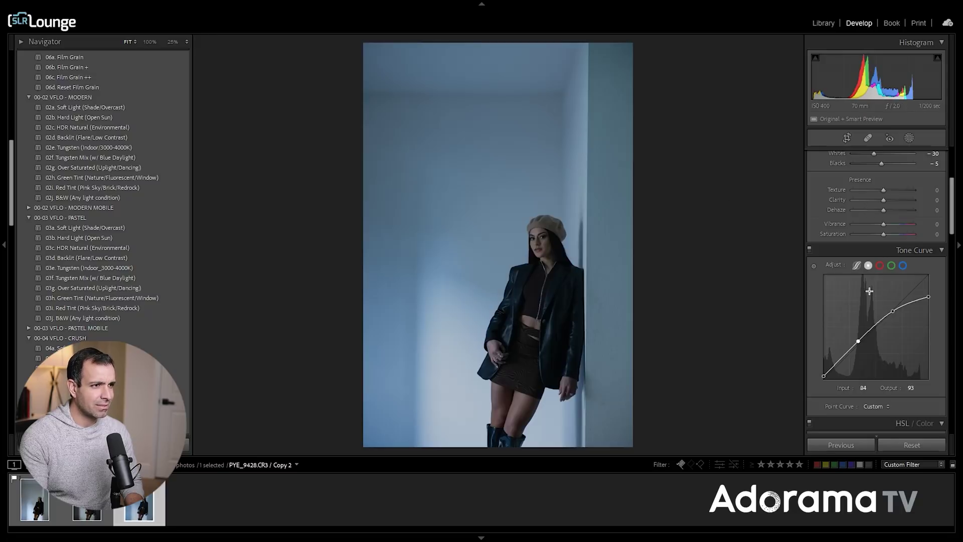
pyautogui.scroll(-3, 899, 340)
pyautogui.click(903, 342)
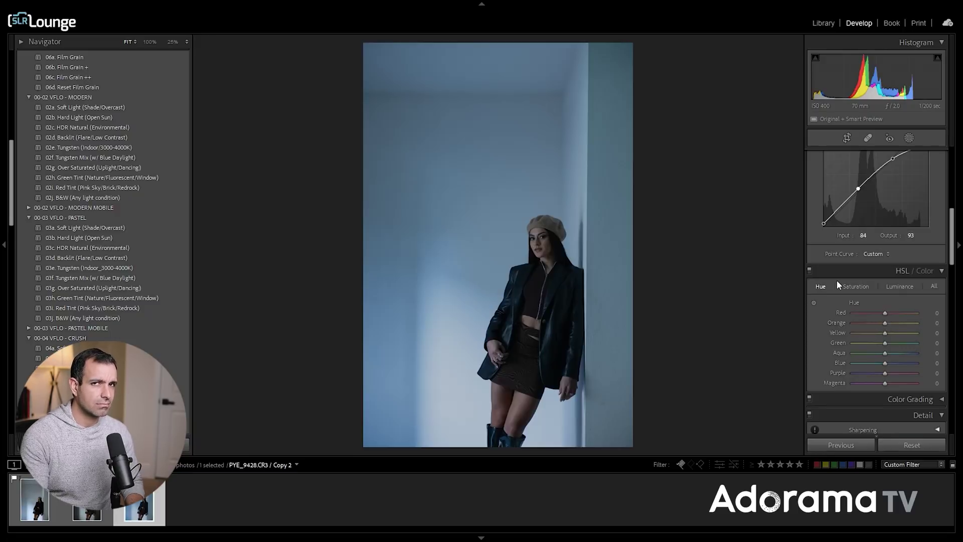
# Shift aqua and blue hues by −6 and warm red and orange via the wall and legs.
pyautogui.click(814, 303)
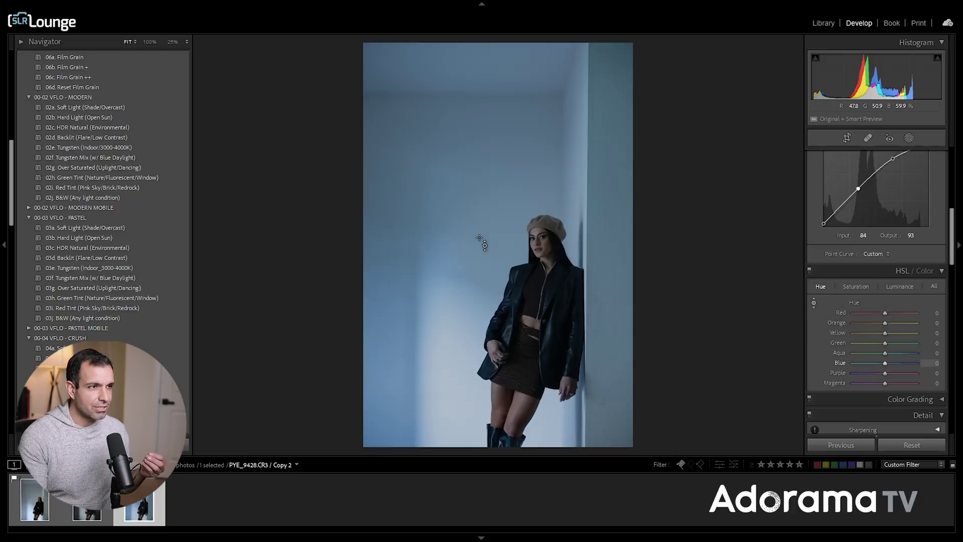
pyautogui.moveTo(479, 238); pyautogui.dragTo(480, 247)
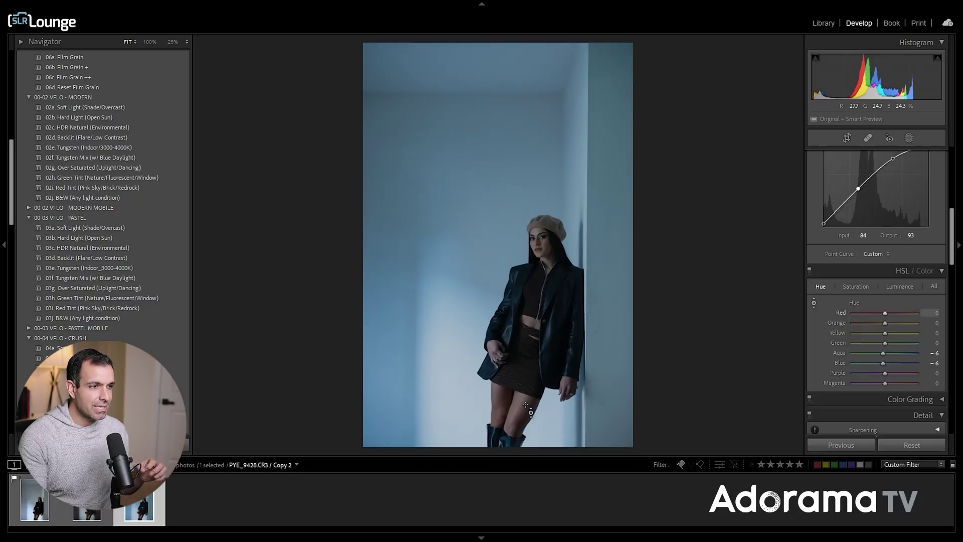
pyautogui.moveTo(544, 251)
pyautogui.mouseDown()
pyautogui.moveTo(544, 234)
pyautogui.moveTo(544, 249)
pyautogui.mouseUp()
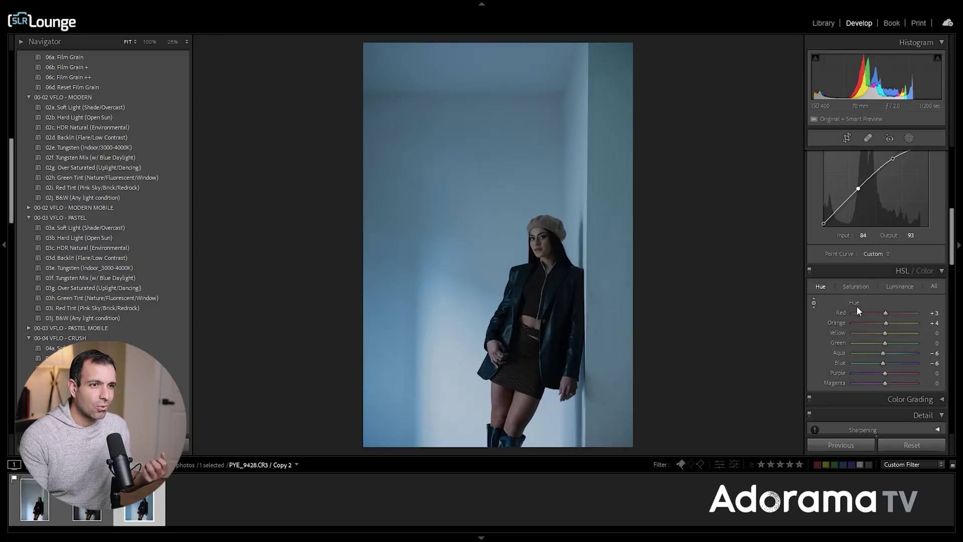
# Desaturate the wall's blues, setting Aqua saturation to −11 and Blue to −10.
pyautogui.click(858, 285)
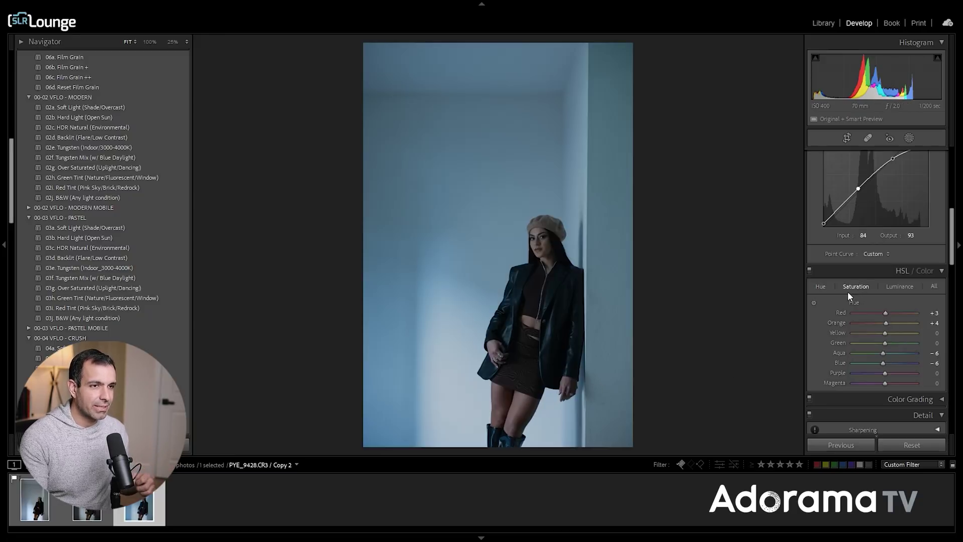
pyautogui.click(813, 302)
pyautogui.moveTo(451, 201); pyautogui.dragTo(451, 208)
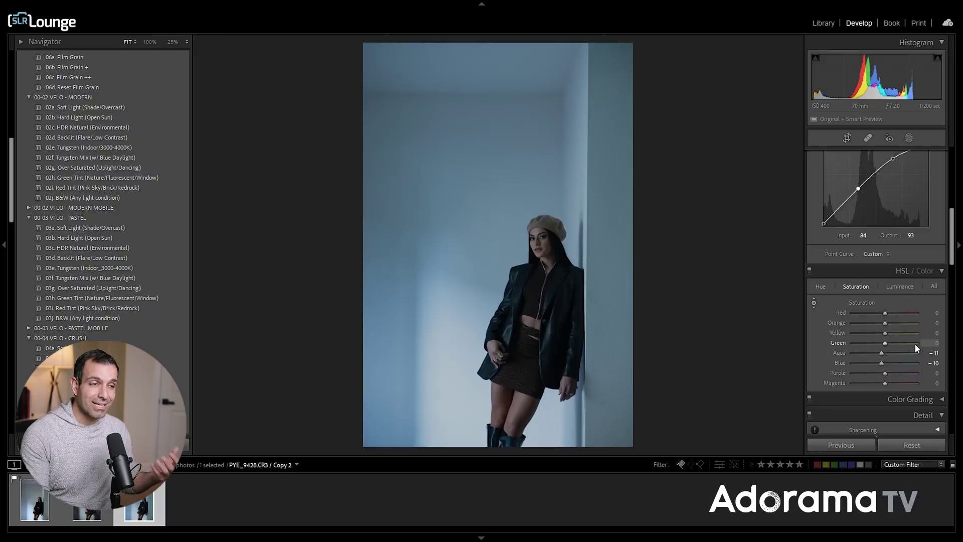
# Add a Select Subject mask (Mask 1) that isolates the woman from the wall.
pyautogui.scroll(-5, 905, 329)
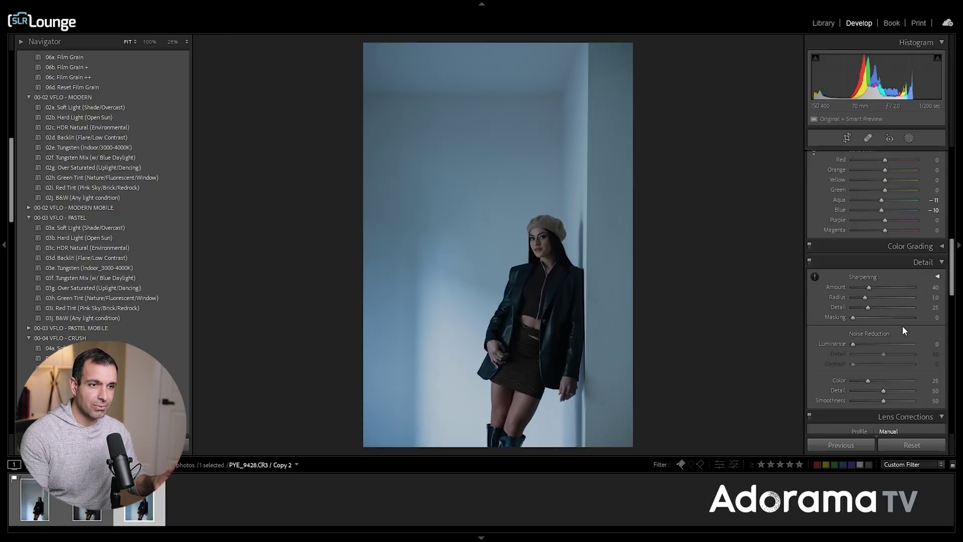
pyautogui.scroll(-10, 902, 326)
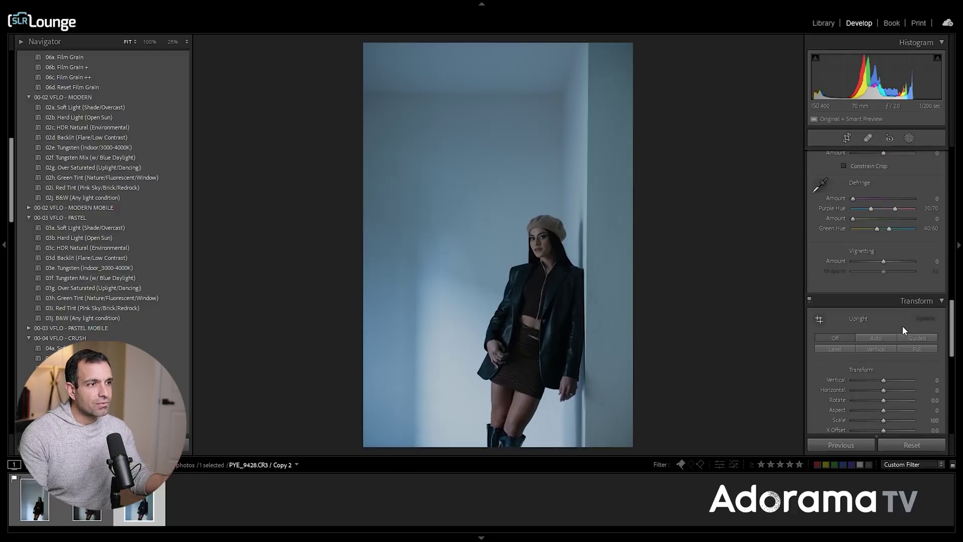
pyautogui.scroll(15, 901, 326)
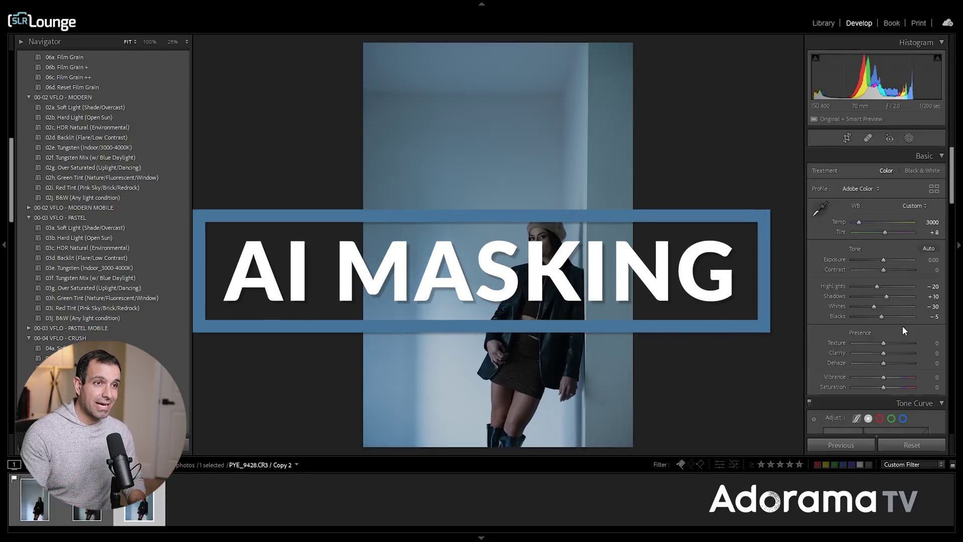
pyautogui.click(909, 139)
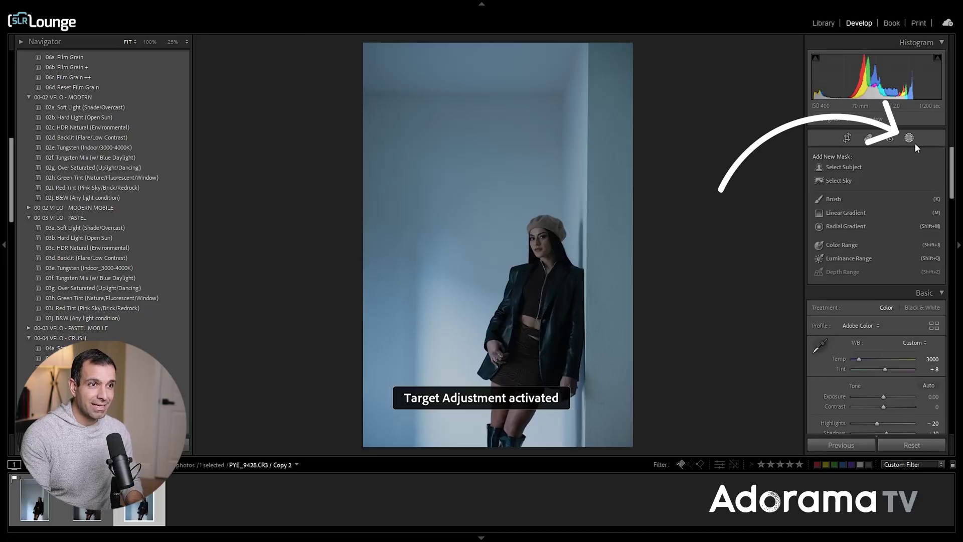
pyautogui.click(833, 168)
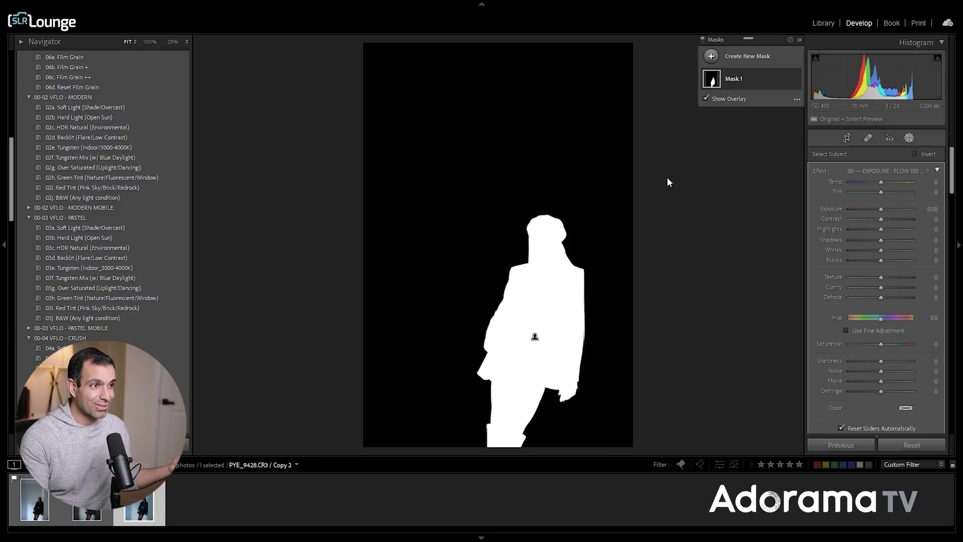
# Hide the mask overlay and try exposure values on the subject mask, resetting it to zero.
pyautogui.click(706, 99)
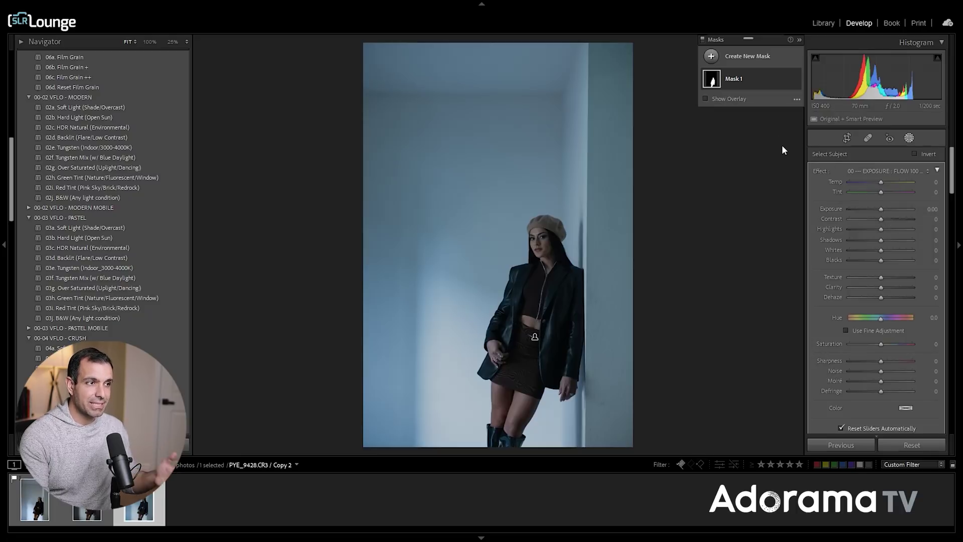
pyautogui.click(891, 210)
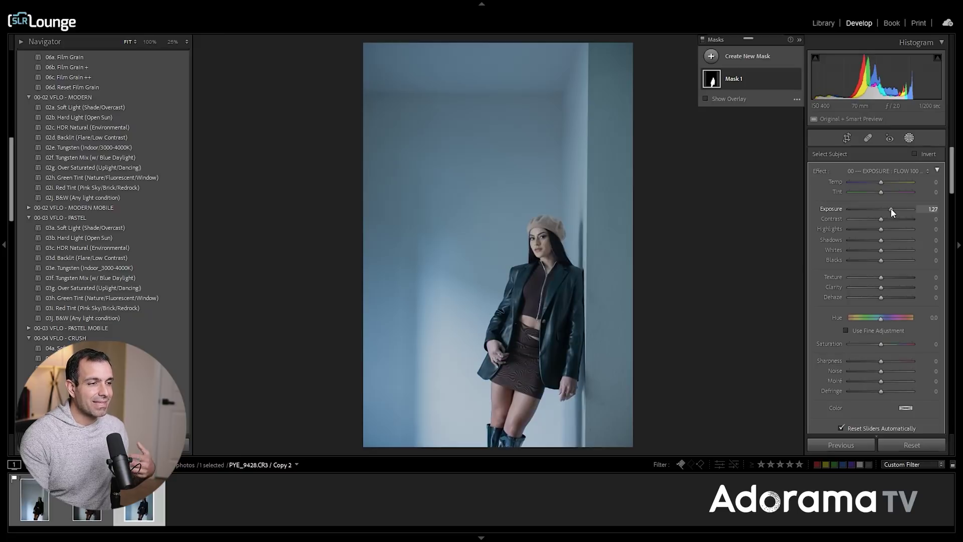
pyautogui.doubleClick(890, 209)
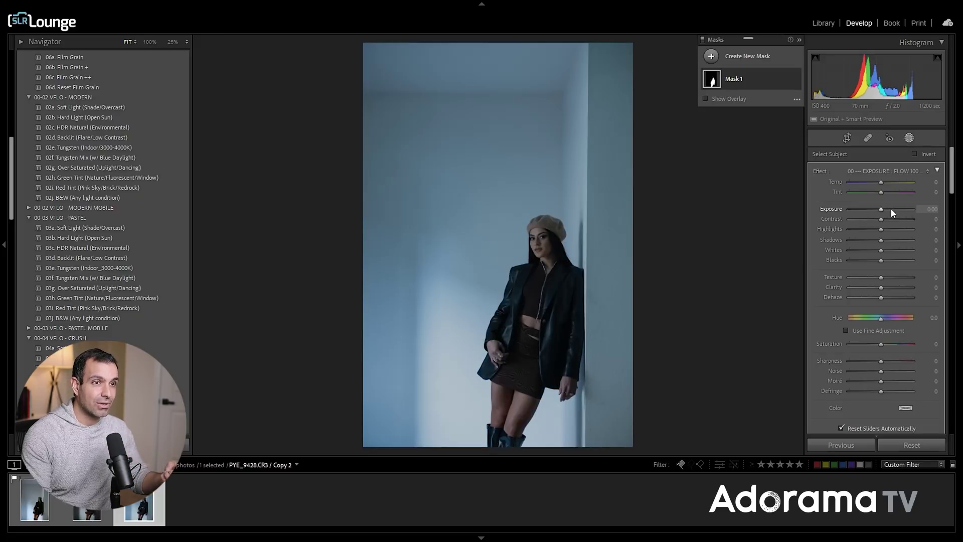
pyautogui.moveTo(890, 208)
pyautogui.mouseDown()
pyautogui.moveTo(879, 204)
pyautogui.moveTo(909, 205)
pyautogui.moveTo(892, 206)
pyautogui.mouseUp()
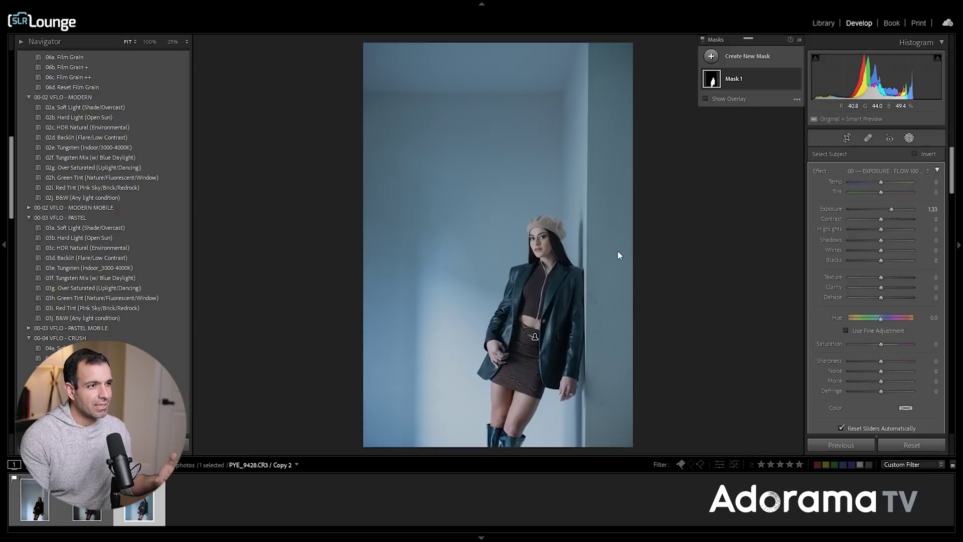
pyautogui.doubleClick(892, 208)
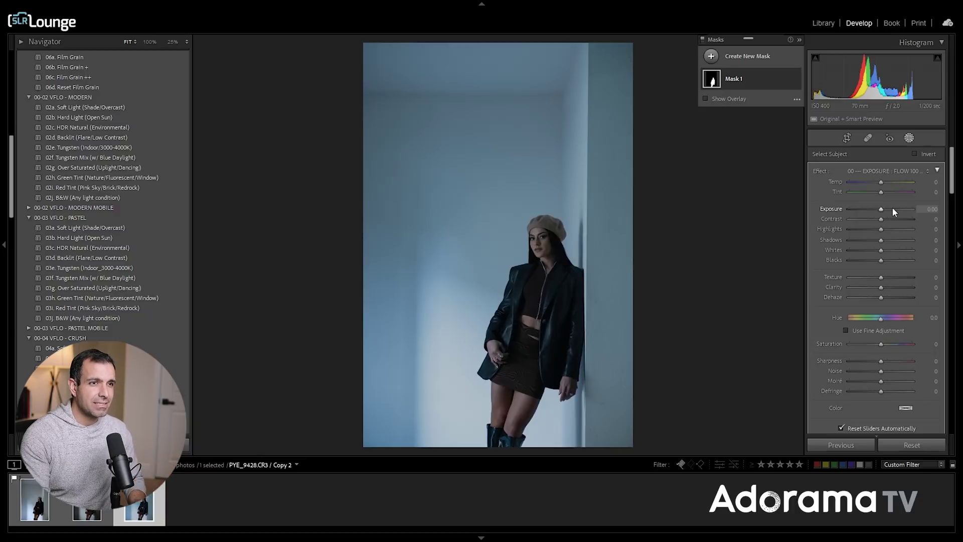
pyautogui.scroll(6, 892, 208)
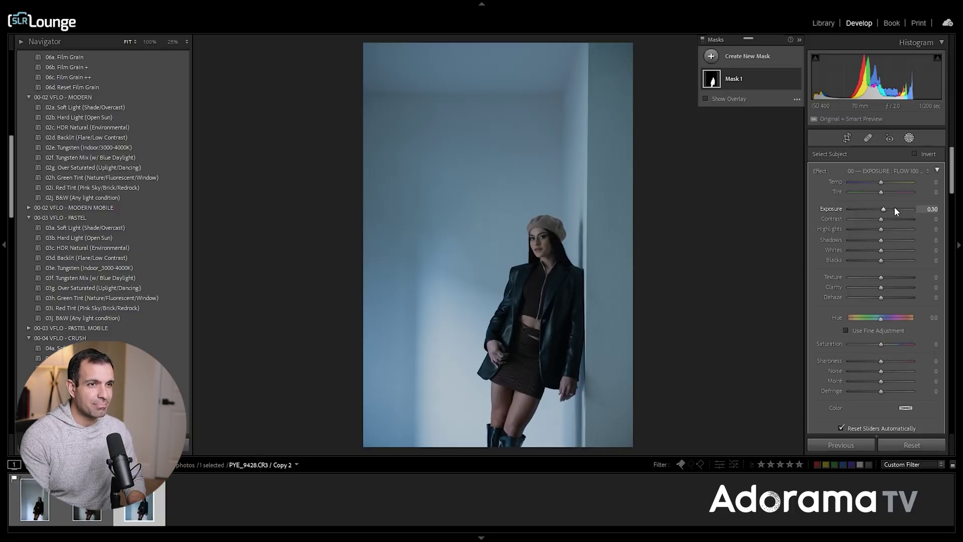
pyautogui.doubleClick(894, 209)
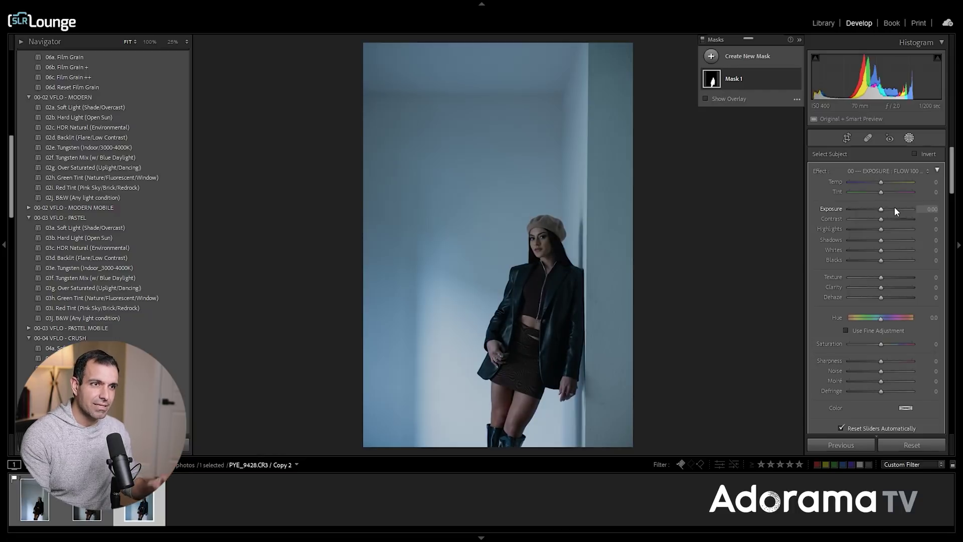
# Set the subject mask to Exposure 0.20, Highlights 80 and Whites 40, then make a virtual copy.
pyautogui.press('o')
pyautogui.press('o')
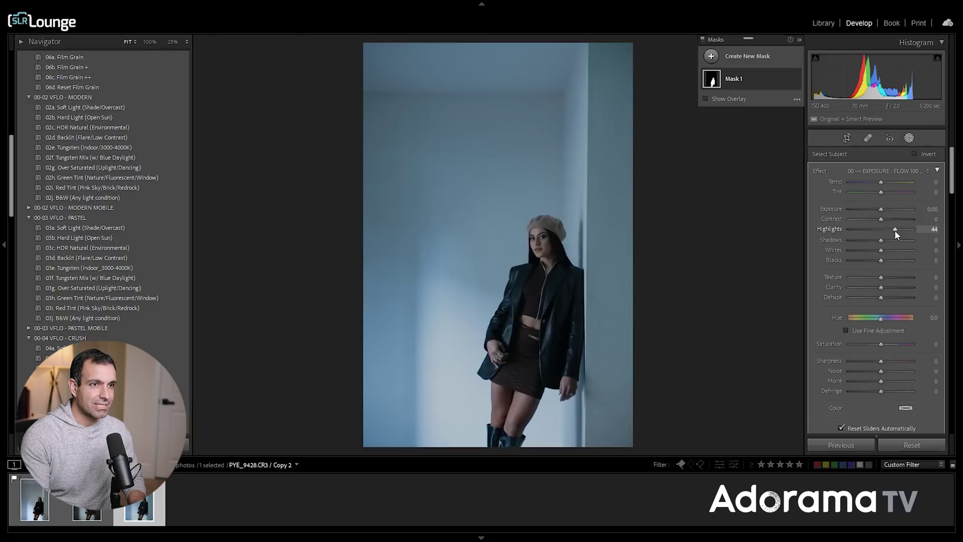
pyautogui.click(895, 230)
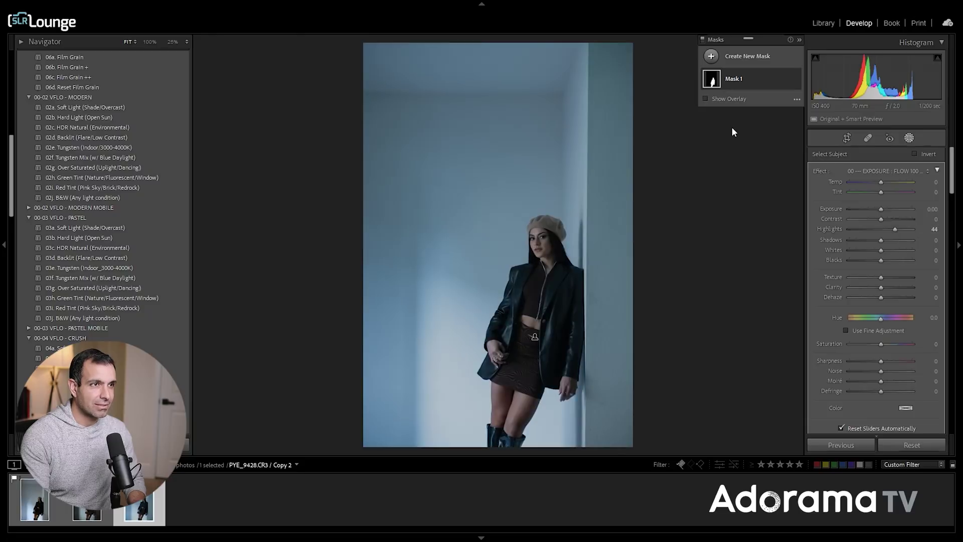
pyautogui.click(894, 230)
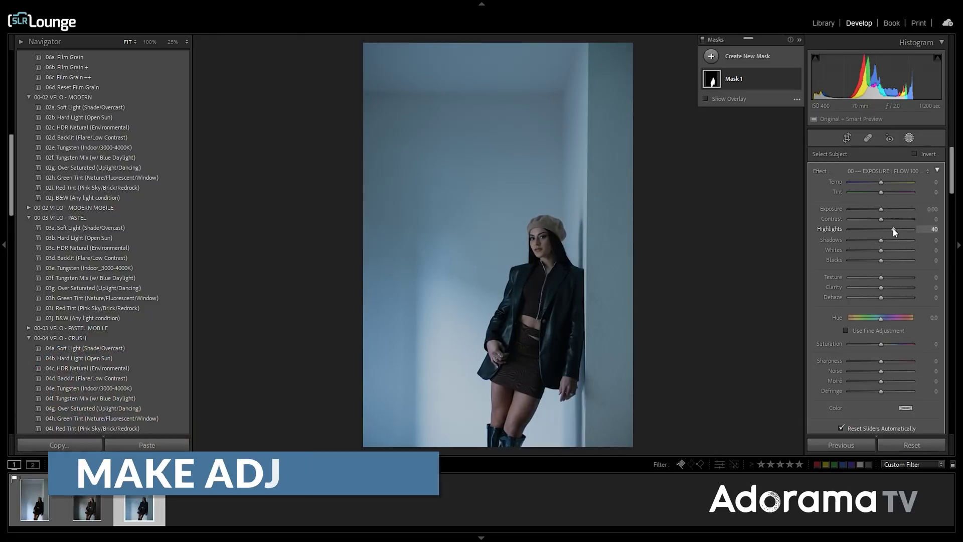
pyautogui.press('Up')
pyautogui.press('Up')
pyautogui.press('Up')
pyautogui.press('Up')
pyautogui.press('Up')
pyautogui.press('Up')
pyautogui.press('Up')
pyautogui.press('Up')
pyautogui.press('Up')
pyautogui.press('Up')
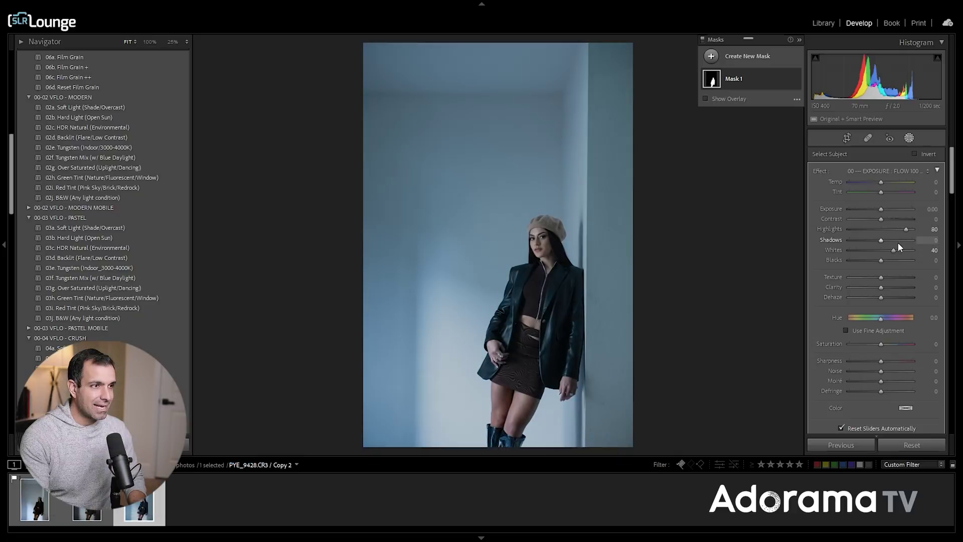
pyautogui.press('Up')
pyautogui.press('Up')
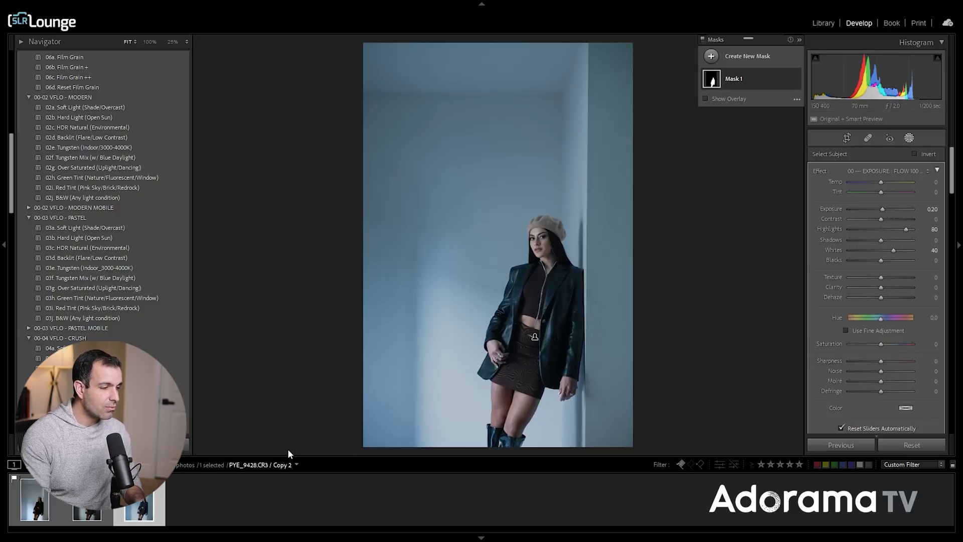
pyautogui.hotkey('ctrl', "'")
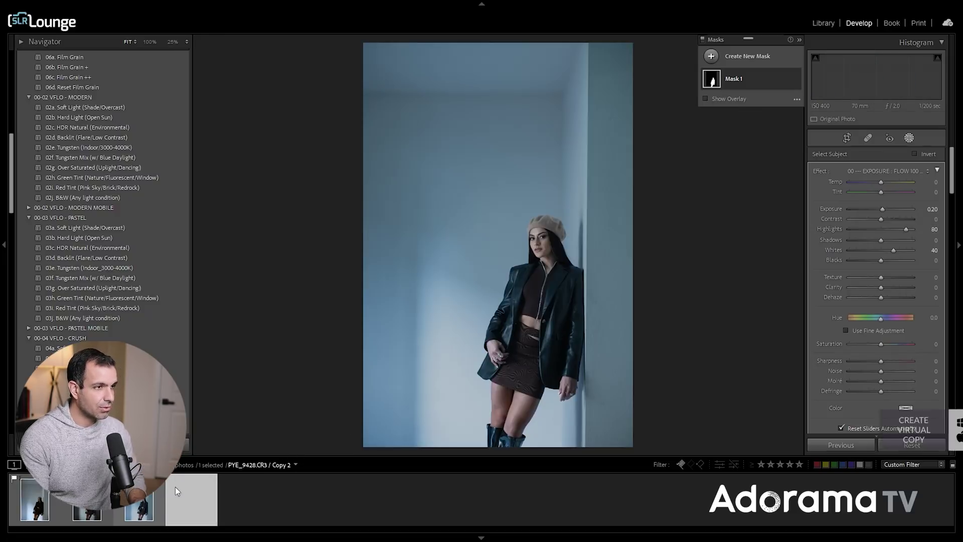
# On the new virtual copy, reset the subject mask's Highlights and Whites to zero.
pyautogui.doubleClick(906, 229)
pyautogui.doubleClick(893, 250)
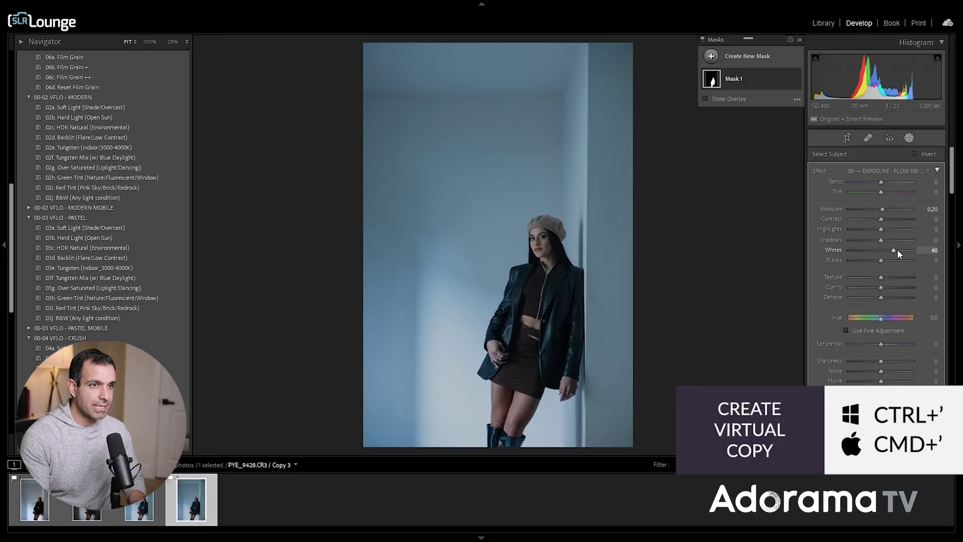
pyautogui.scroll(5, 893, 206)
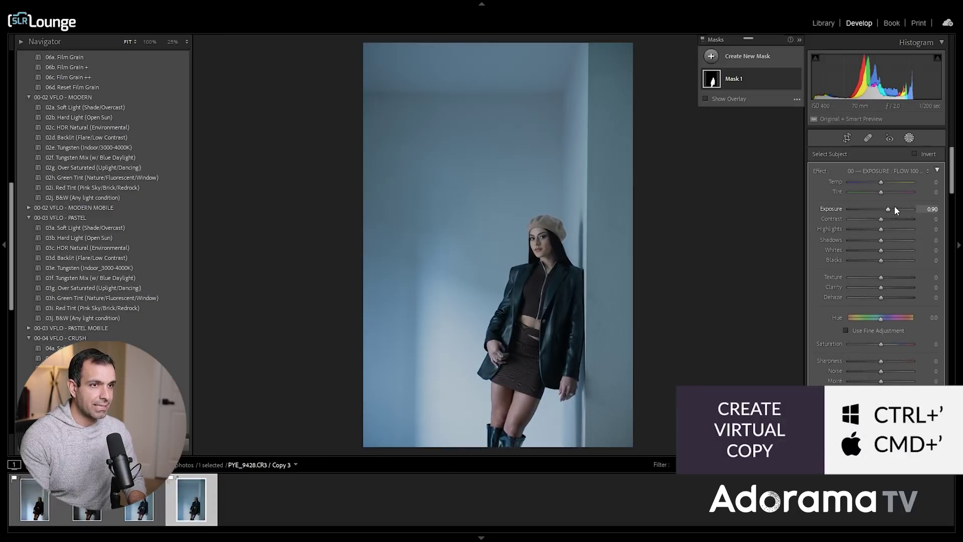
pyautogui.scroll(-1, 895, 206)
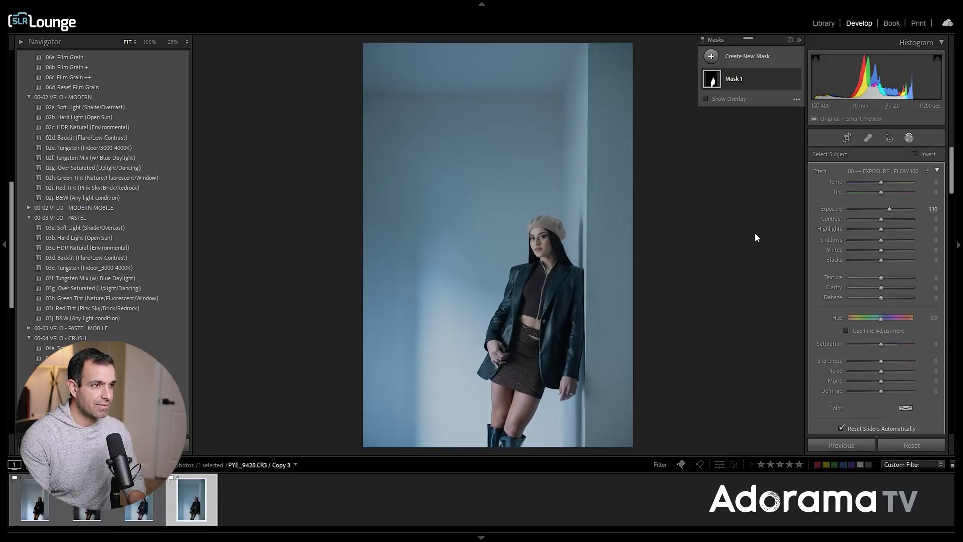
# On Copy 2, refine the subject mask to Highlights 92 and Whites 51.
pyautogui.click(164, 498)
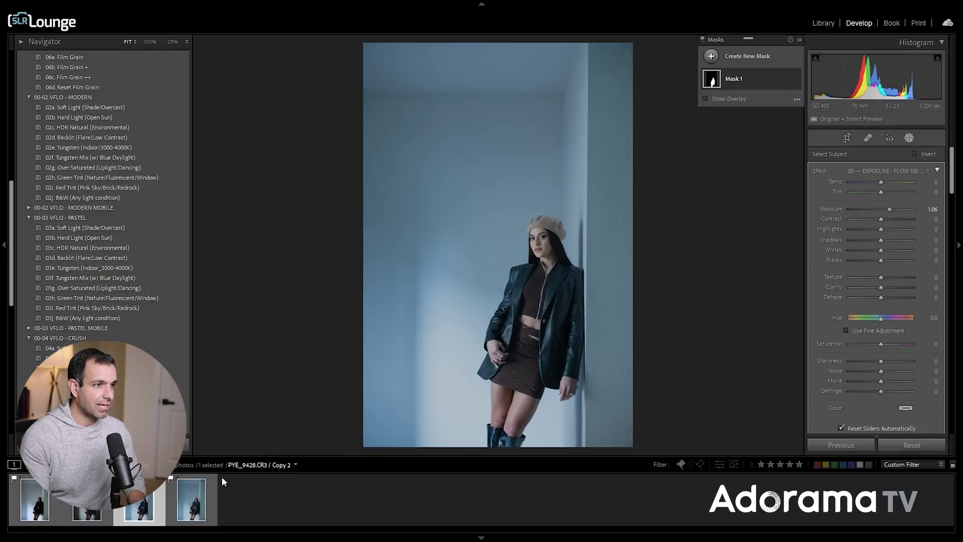
pyautogui.click(901, 249)
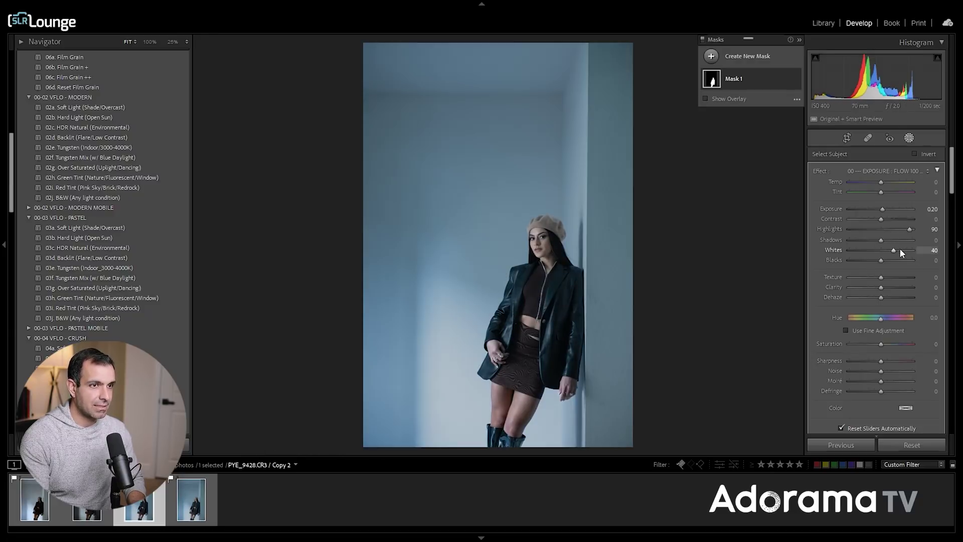
pyautogui.scroll(2, 898, 239)
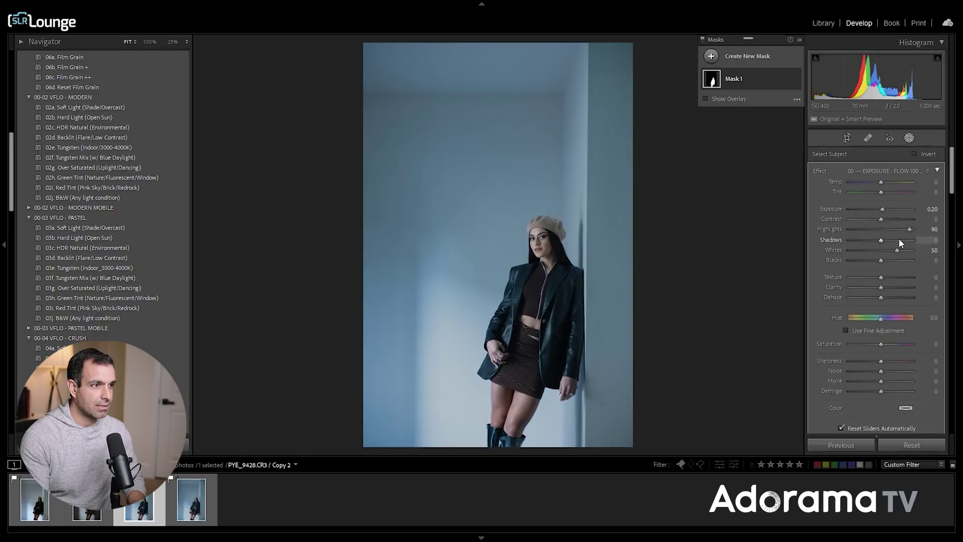
pyautogui.scroll(-2, 898, 239)
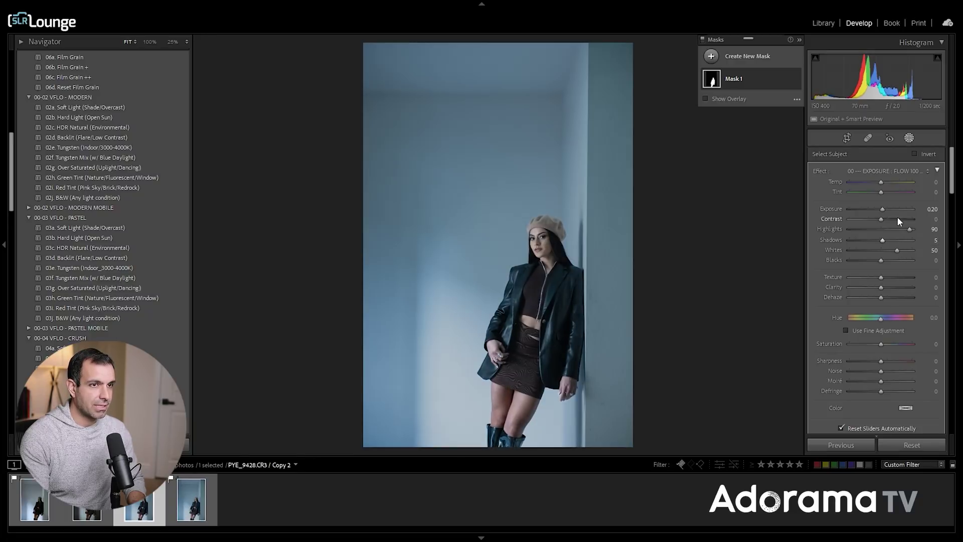
pyautogui.doubleClick(881, 208)
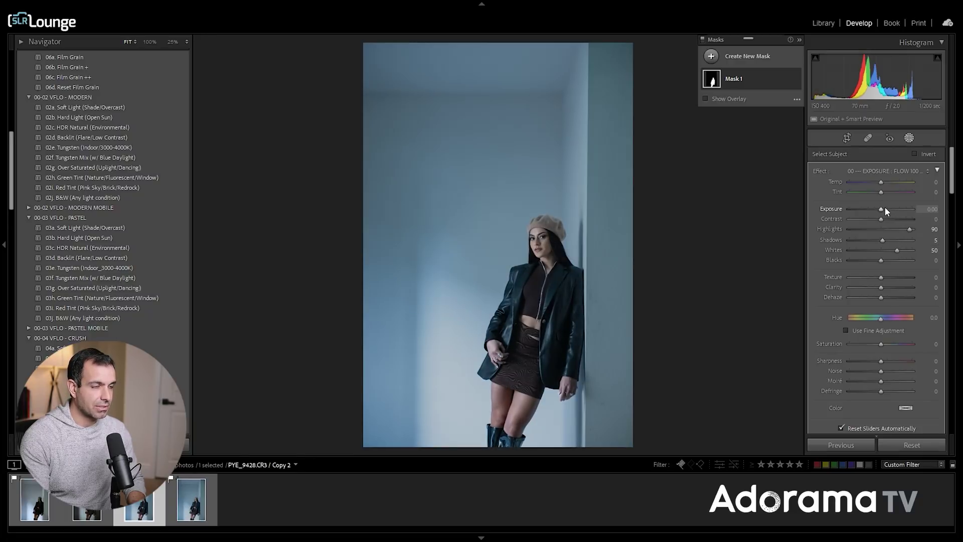
pyautogui.scroll(2, 885, 207)
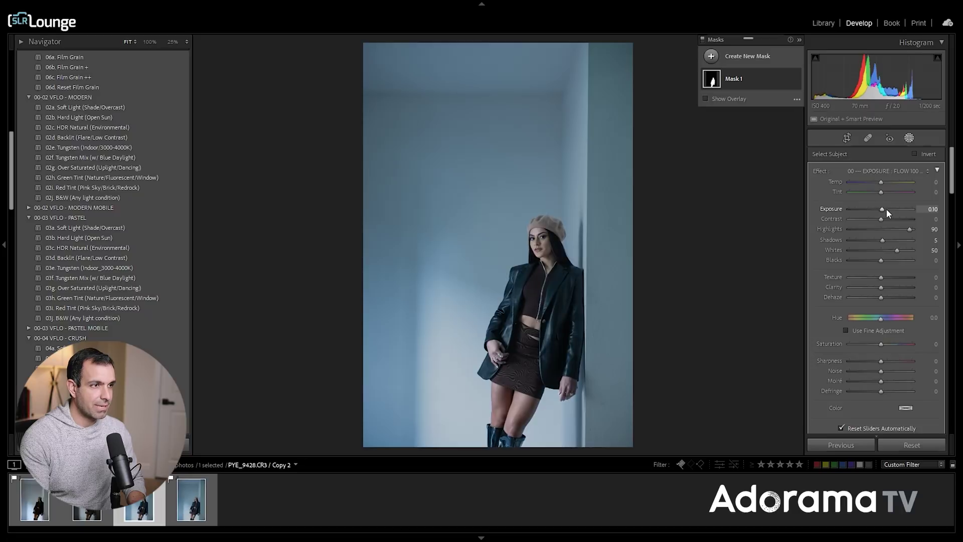
pyautogui.scroll(-2, 883, 259)
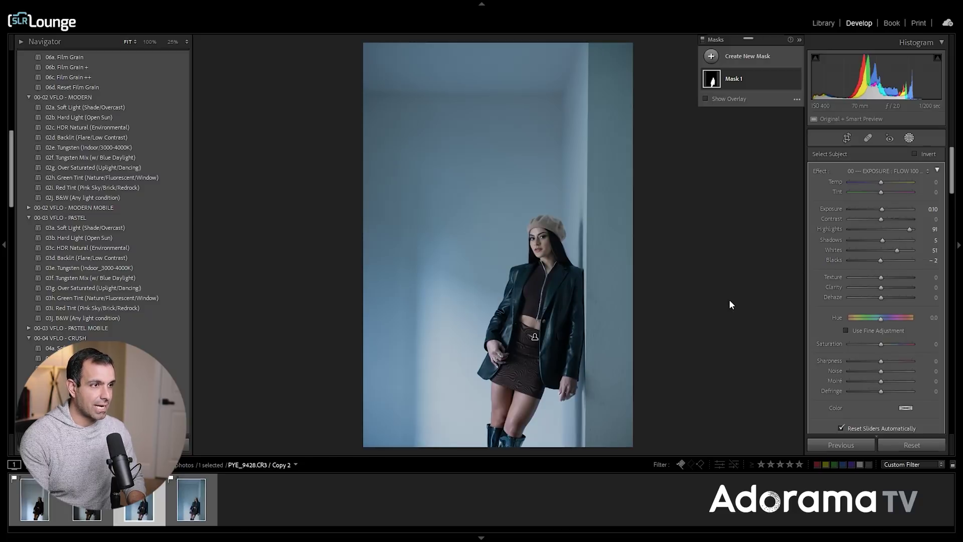
# Raise Copy 3's subject exposure slightly and compare it with Copy 2 in Survey view.
pyautogui.click(212, 495)
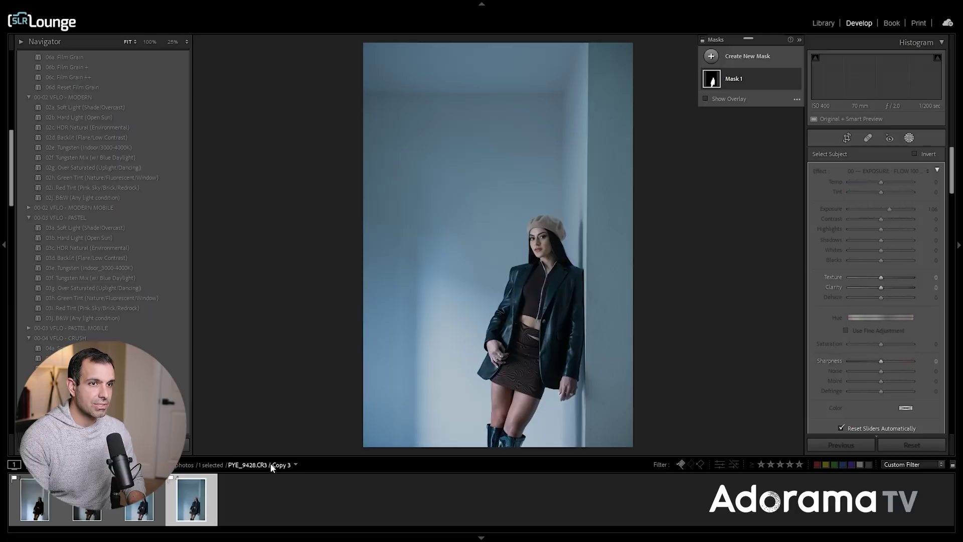
pyautogui.moveTo(890, 209); pyautogui.dragTo(899, 207)
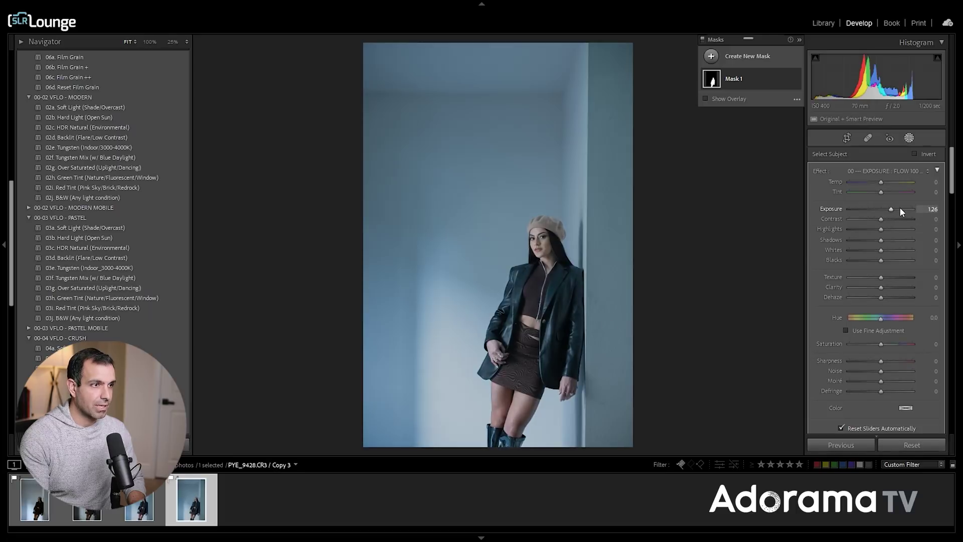
pyautogui.keyDown('ctrl'); pyautogui.click(161, 497); pyautogui.keyUp('ctrl')
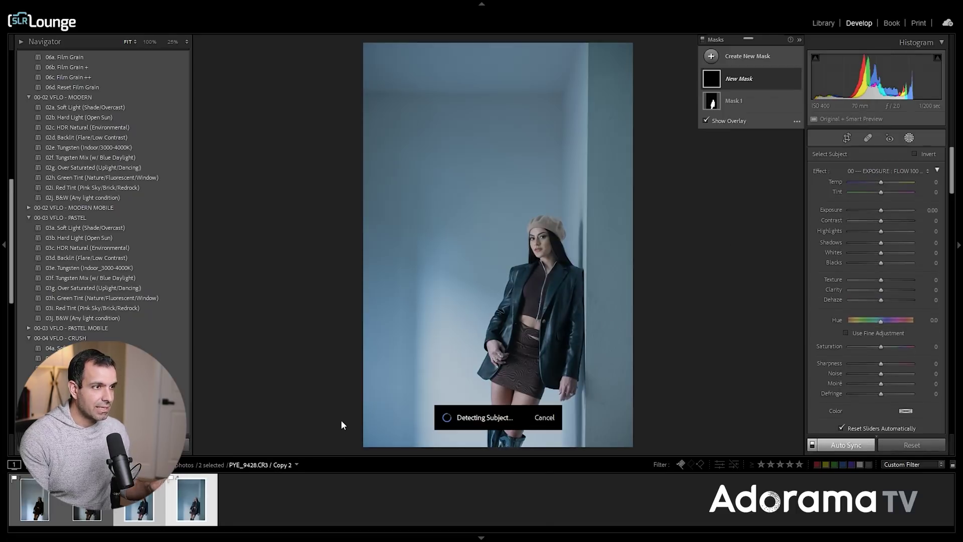
pyautogui.press('n')
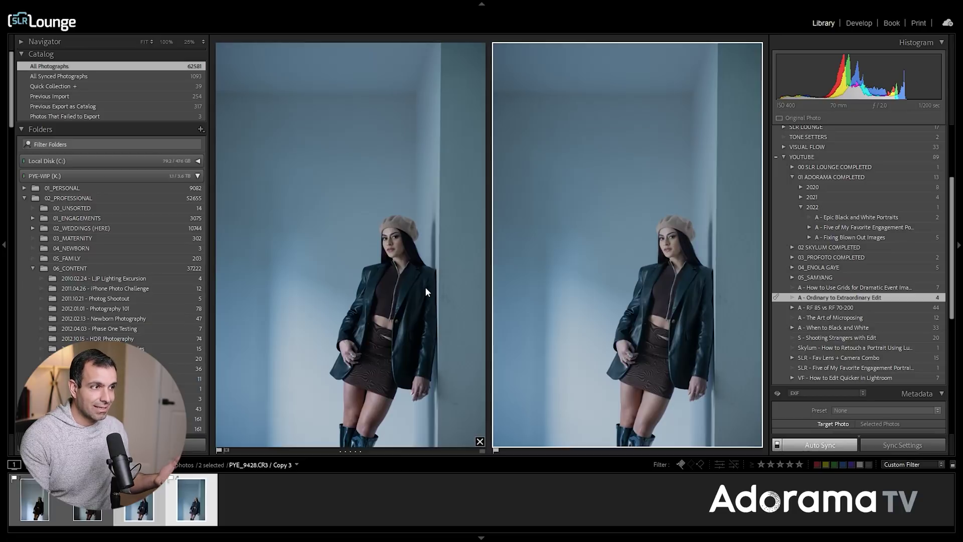
pyautogui.doubleClick(162, 497)
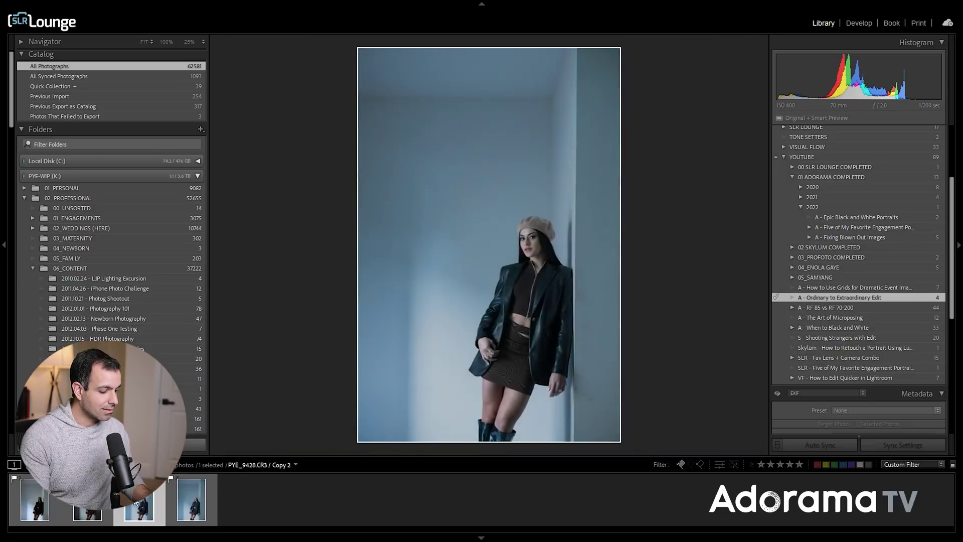
pyautogui.press('d')
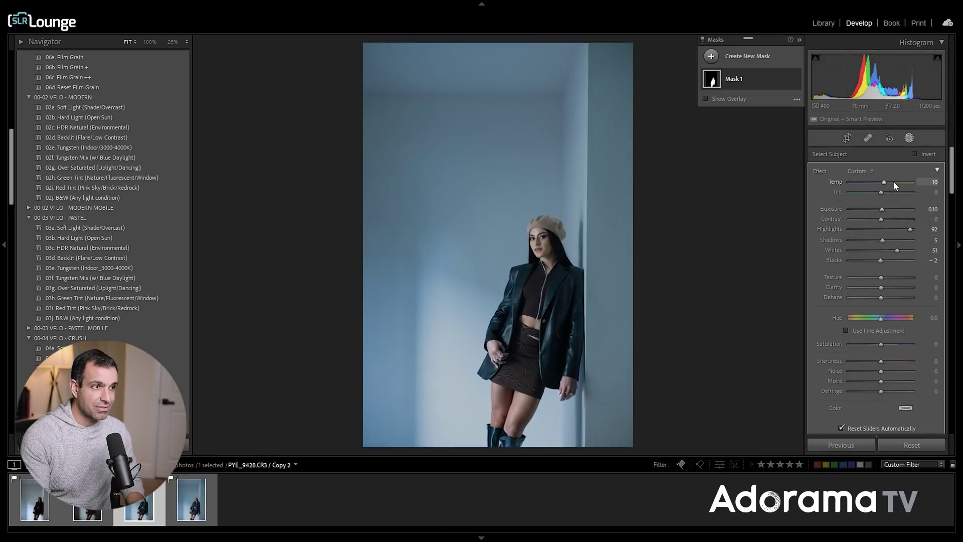
# Reset Mask 1's Temp warming from +10 to leave the subject only slightly warm.
pyautogui.doubleClick(893, 182)
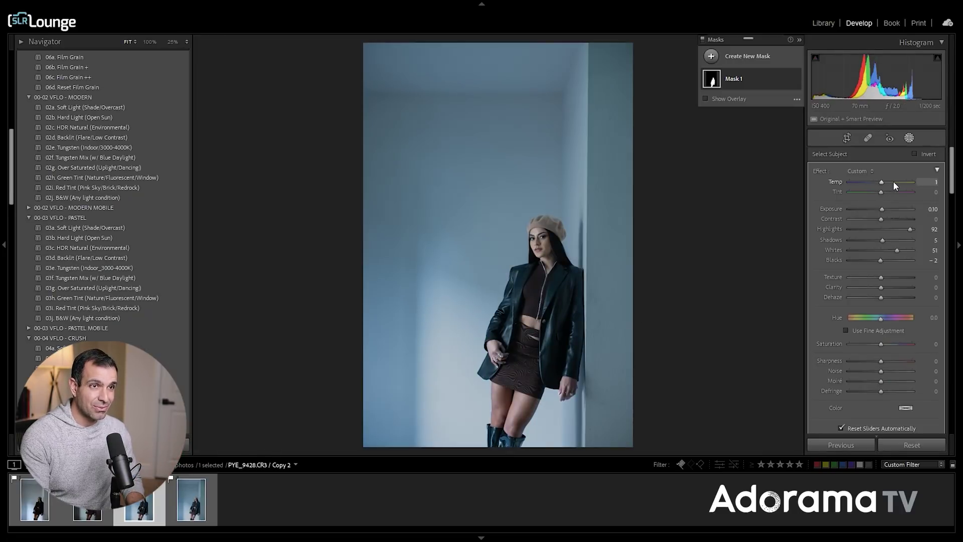
pyautogui.scroll(1, 893, 182)
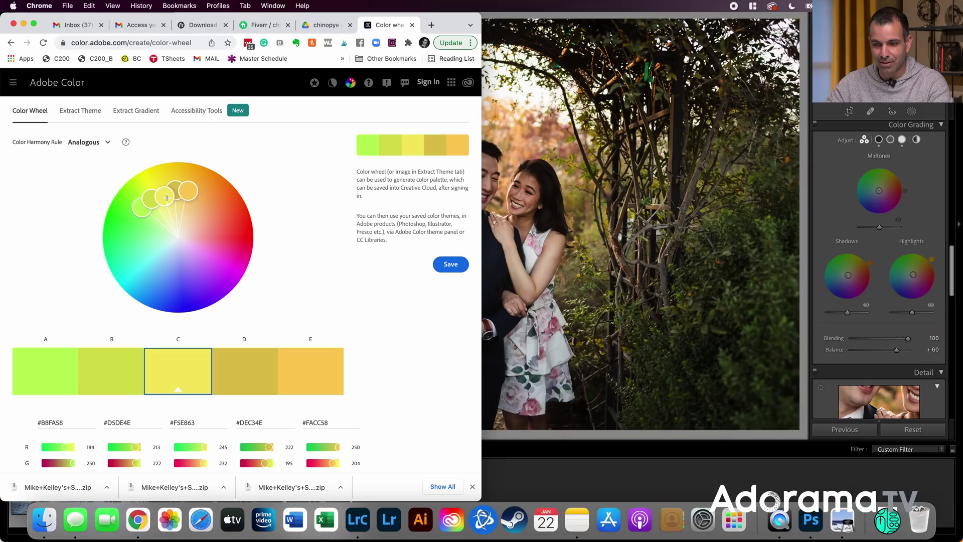
pyautogui.moveTo(162, 201); pyautogui.dragTo(167, 197)
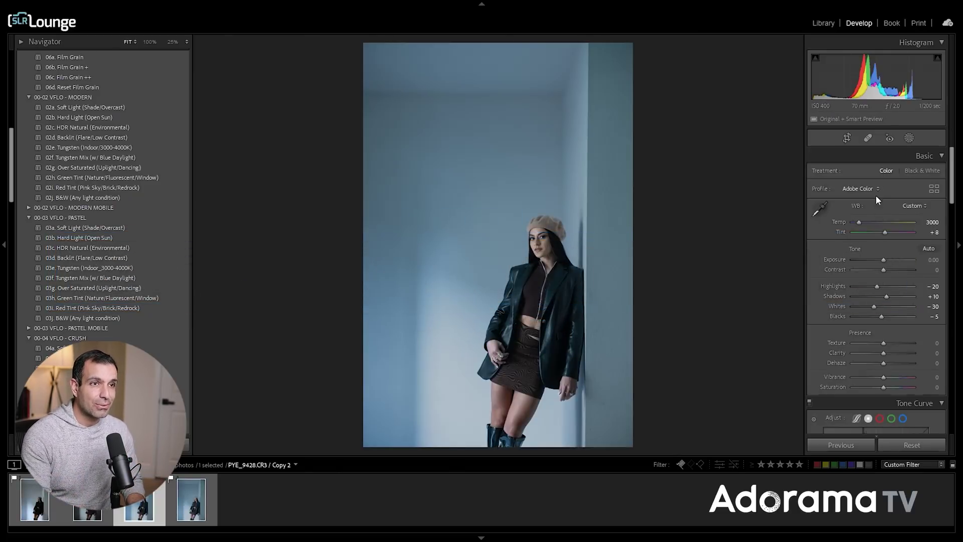
# Apply the 02a. Radial Burn Full preset, then delete its radial burn mask, keeping only Mask 1.
pyautogui.scroll(10, 35, 195)
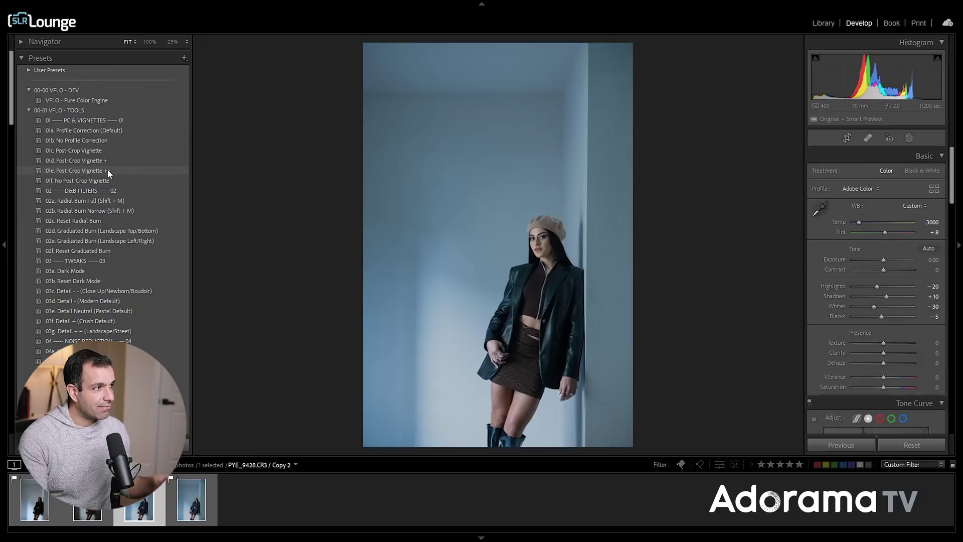
pyautogui.click(98, 201)
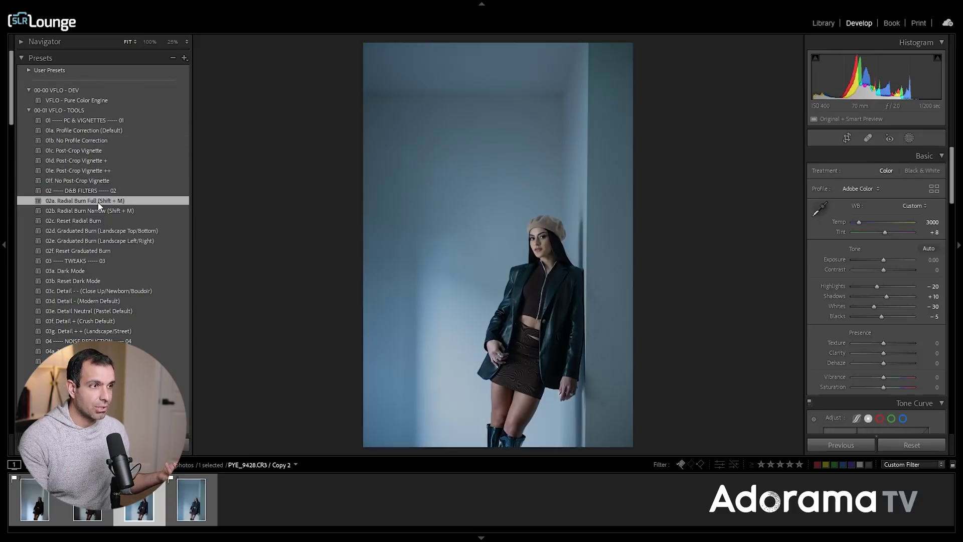
pyautogui.hotkey('shift', 'm')
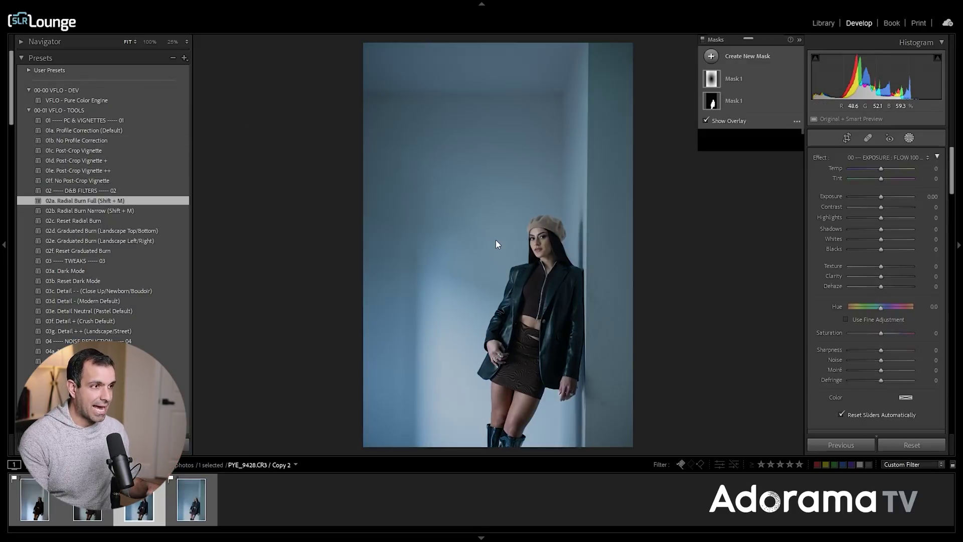
pyautogui.click(752, 100)
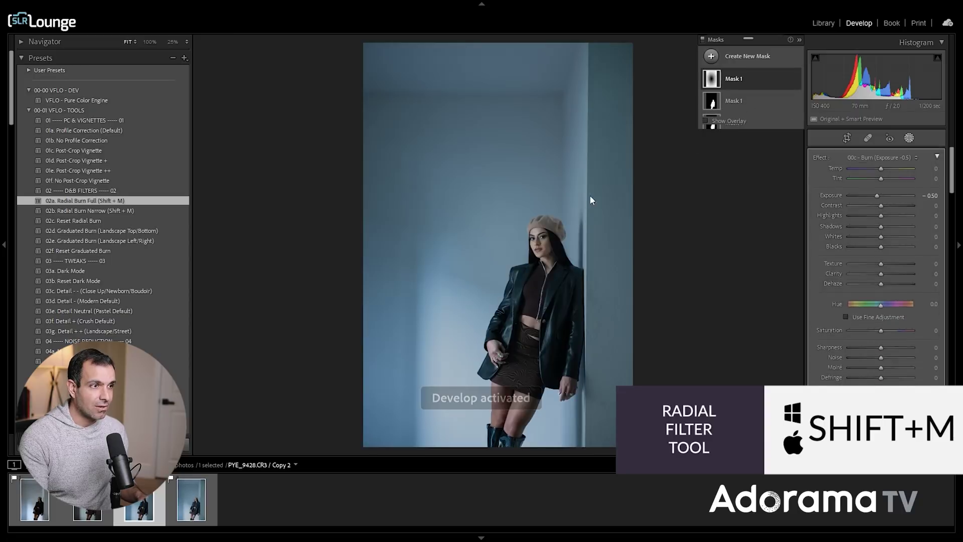
pyautogui.moveTo(499, 245)
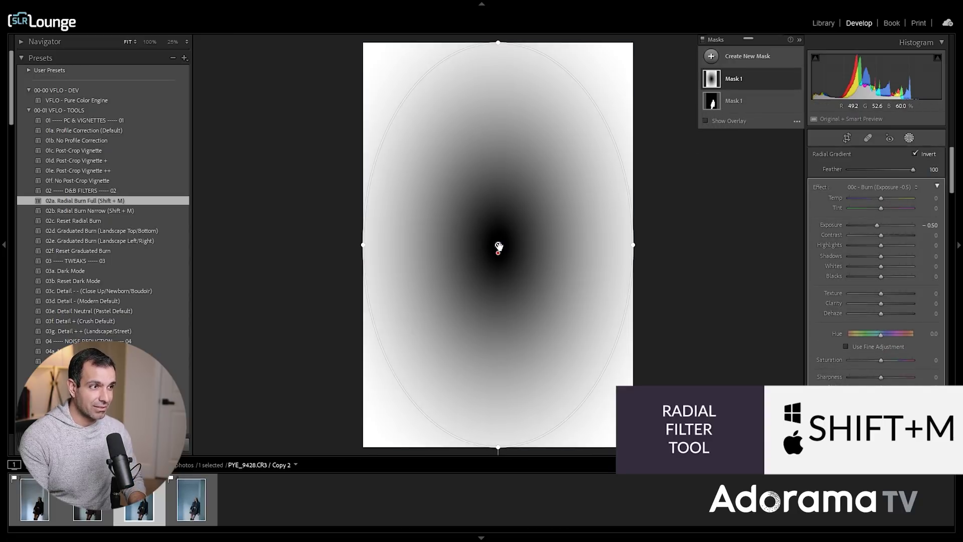
pyautogui.press('Delete')
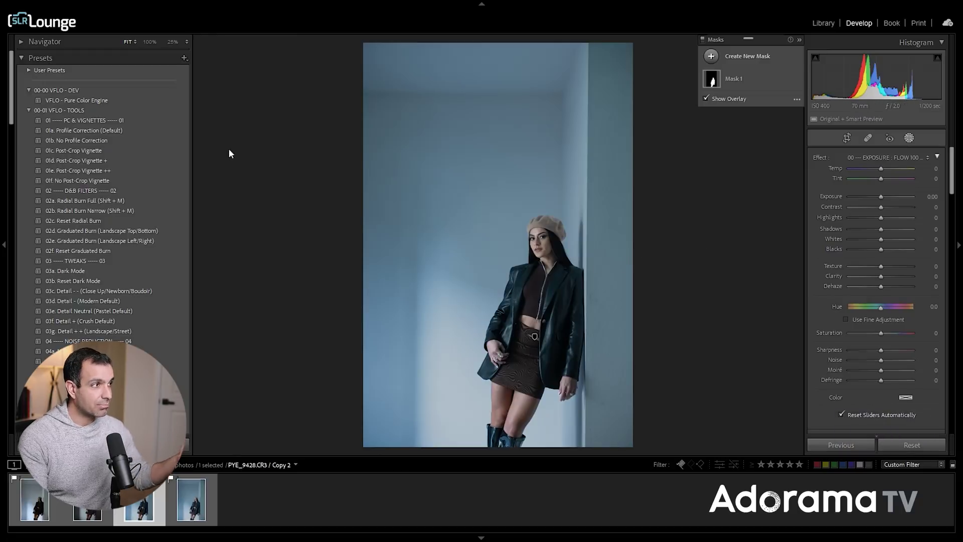
# Draw a large radial gradient over the subject at Exposure -0.50 with the overlay hidden.
pyautogui.click(711, 56)
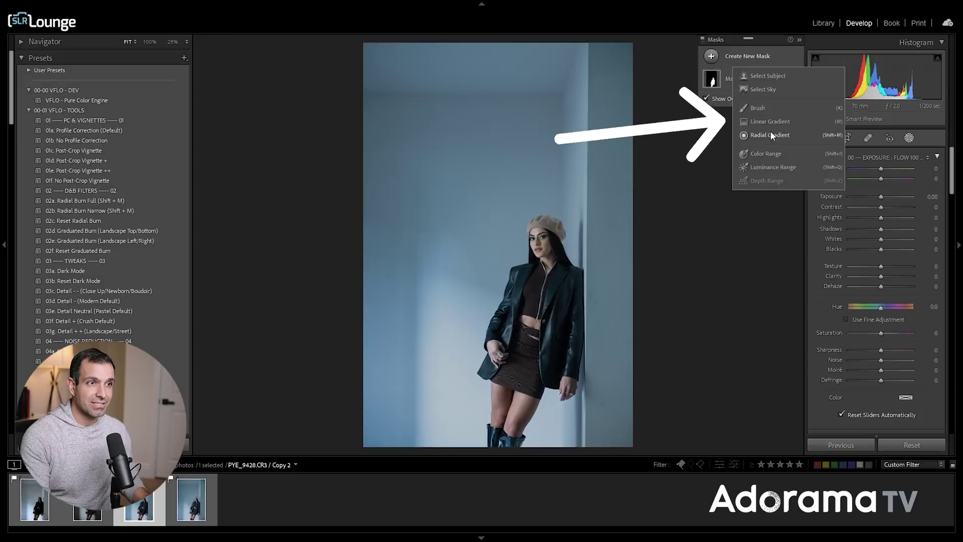
pyautogui.click(770, 136)
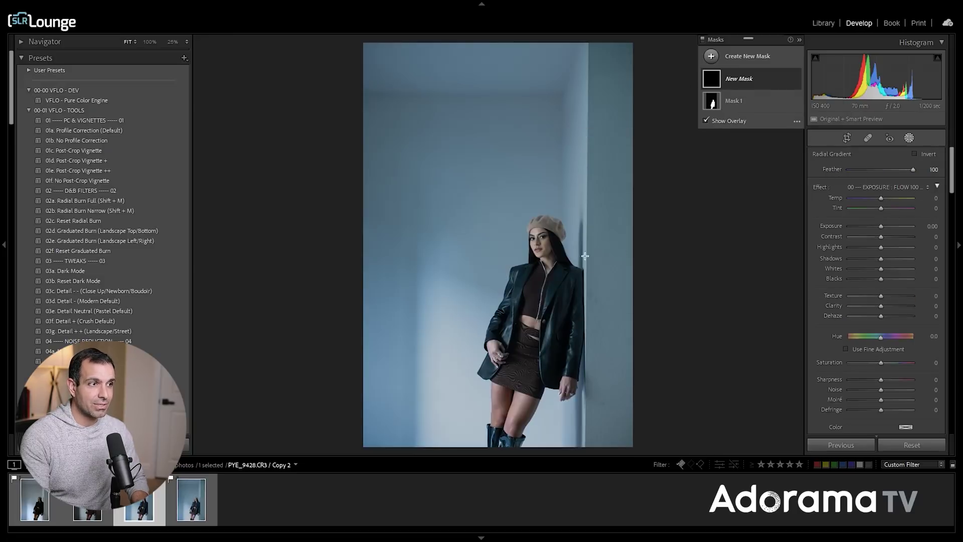
pyautogui.moveTo(539, 244); pyautogui.dragTo(668, 445)
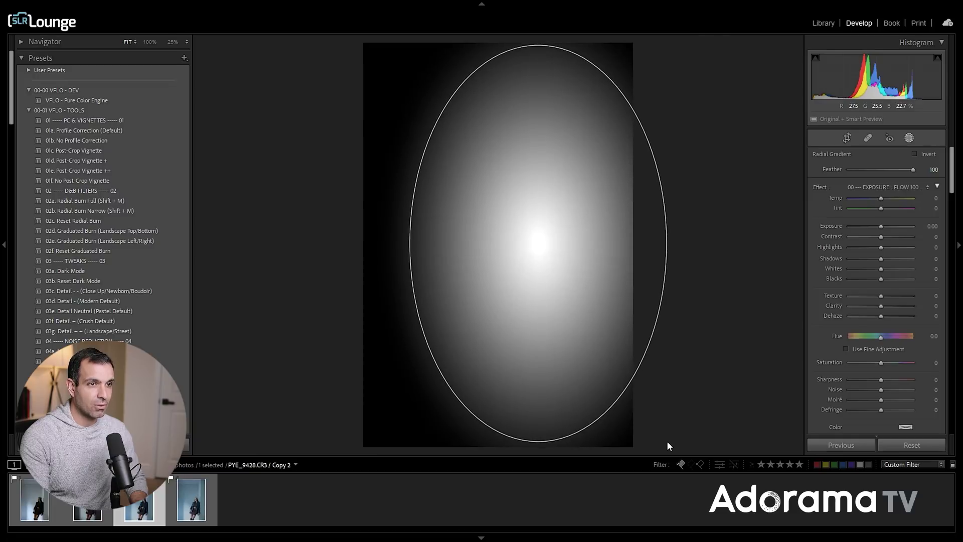
pyautogui.press('Down')
pyautogui.press('Down')
pyautogui.press('Down')
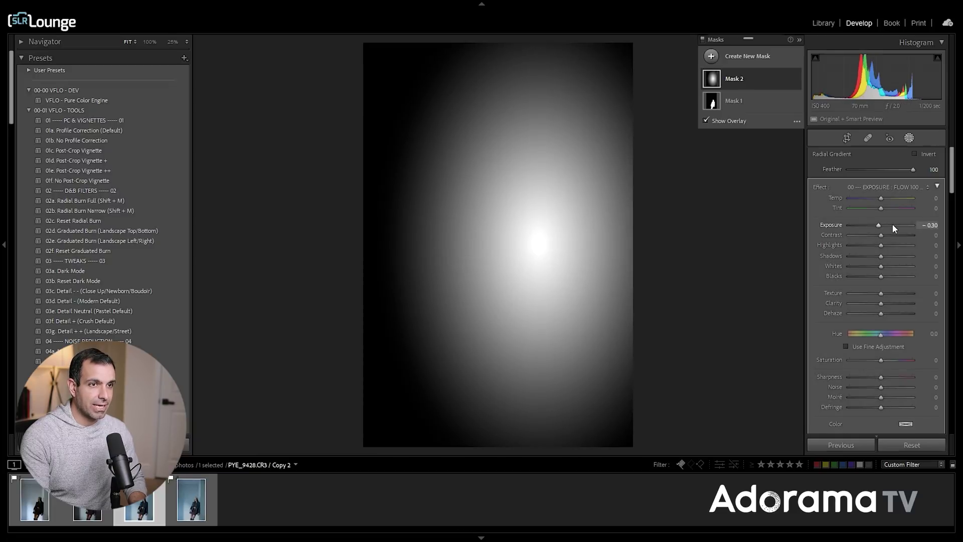
pyautogui.press('Down')
pyautogui.press('Down')
pyautogui.click(730, 121)
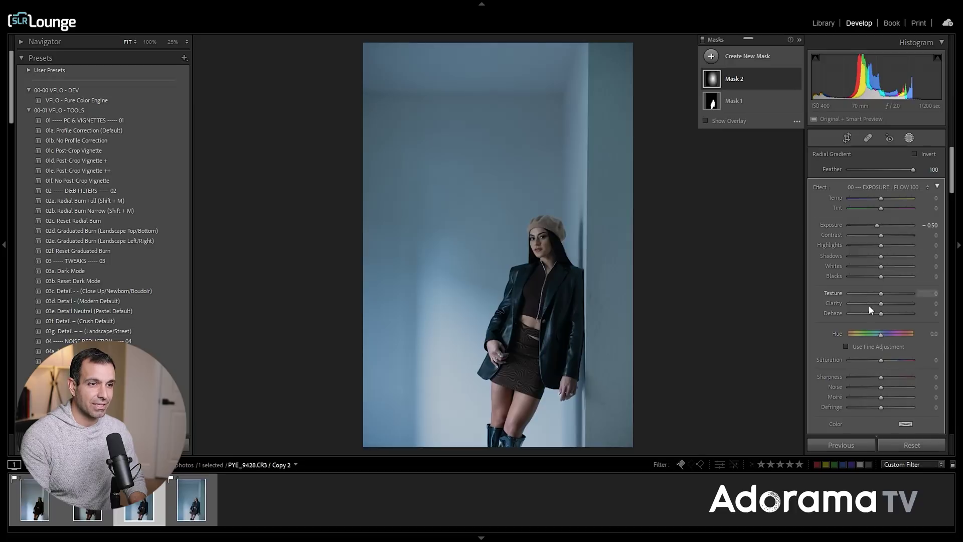
# Expand Mask 2 to show its radial gradient.
pyautogui.scroll(-3, 868, 350)
pyautogui.scroll(3, 857, 364)
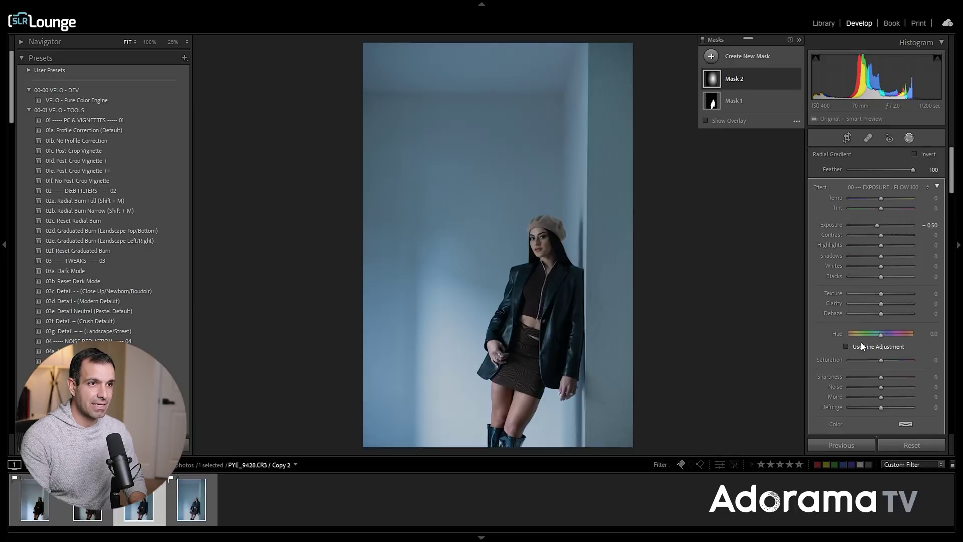
pyautogui.rightClick(785, 82)
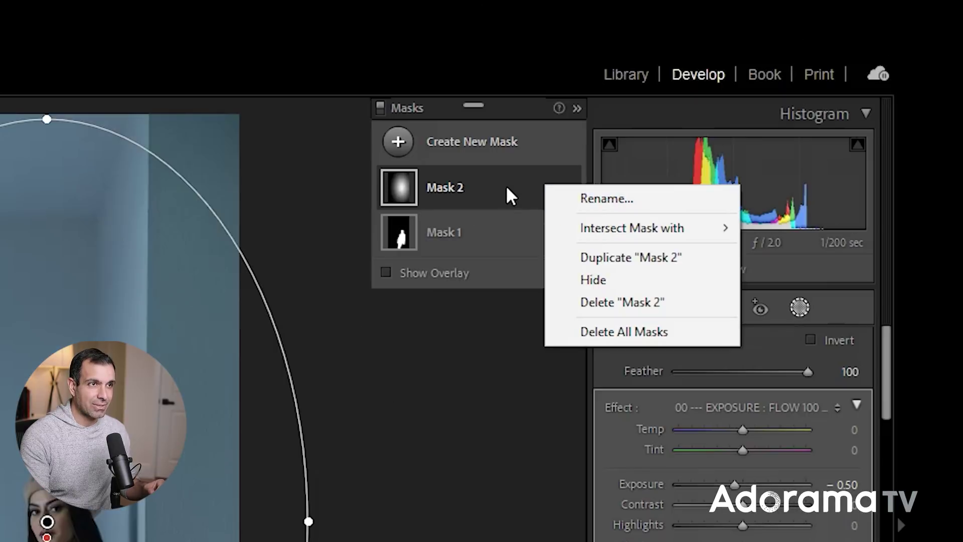
pyautogui.click(760, 85)
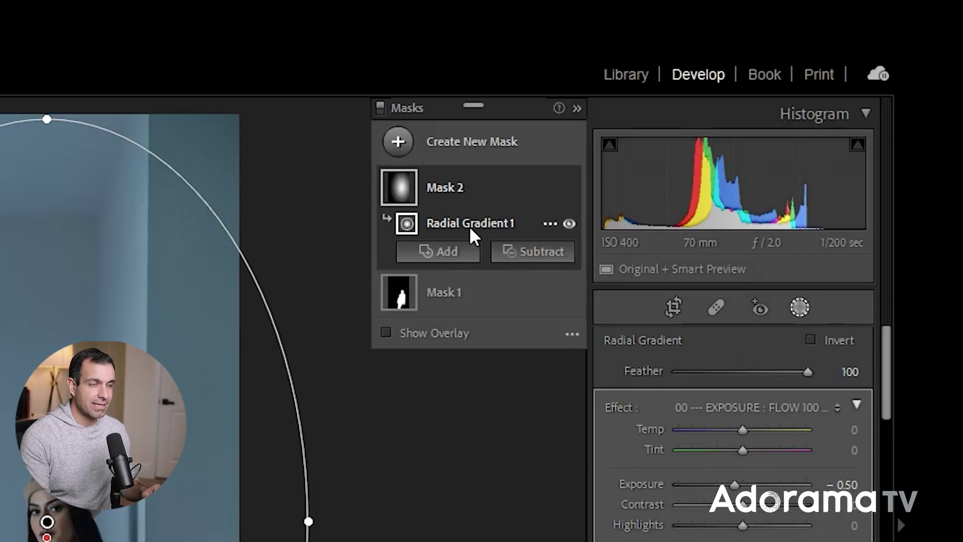
# Invert Radial Gradient 1 so its -0.50 exposure darkens the background outside the ellipse.
pyautogui.press("'")
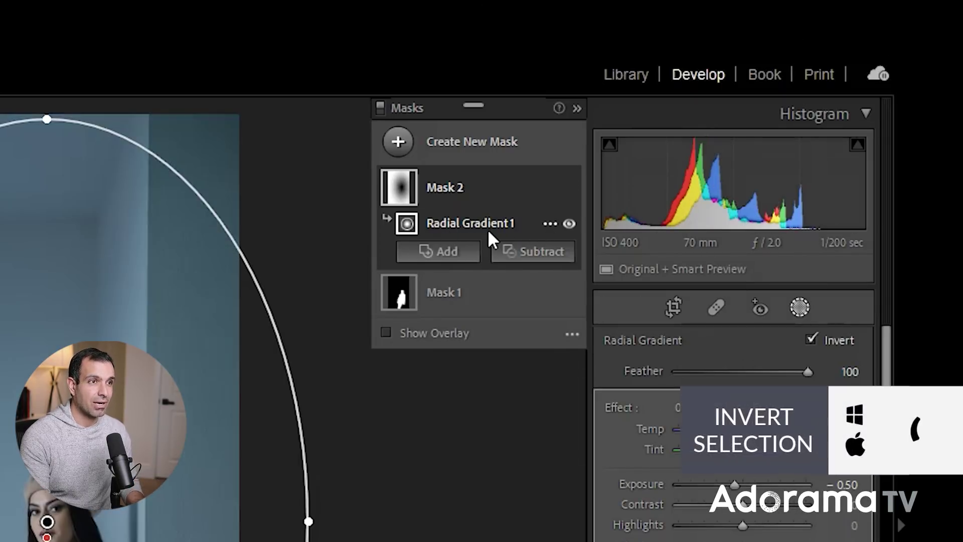
pyautogui.click(551, 225)
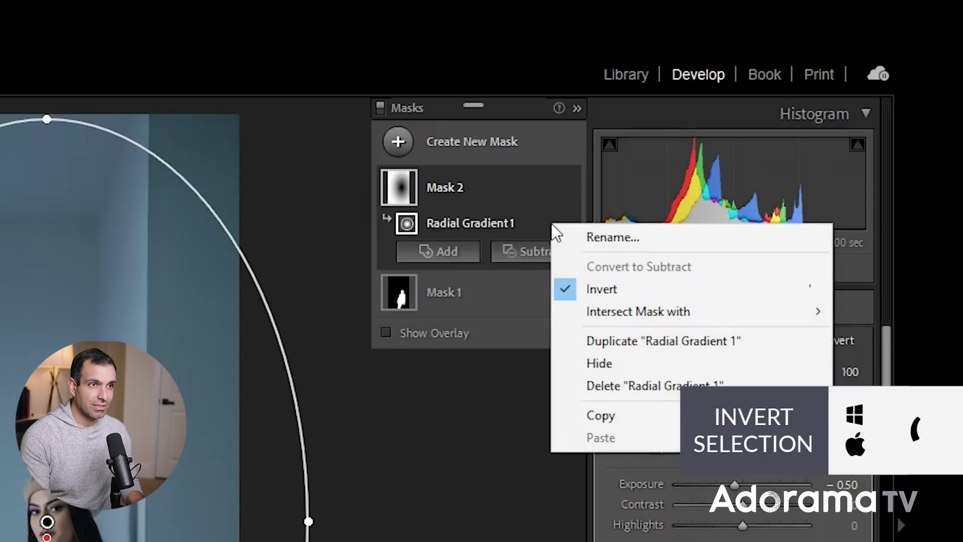
pyautogui.click(505, 217)
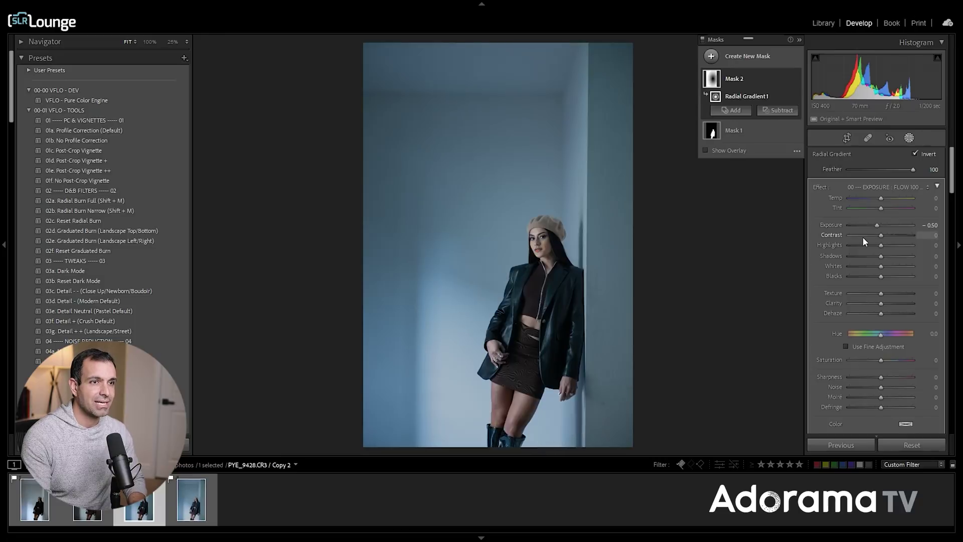
# Try different Exposure values on Mask 2 and compare them against the overall edit.
pyautogui.scroll(-5, 879, 224)
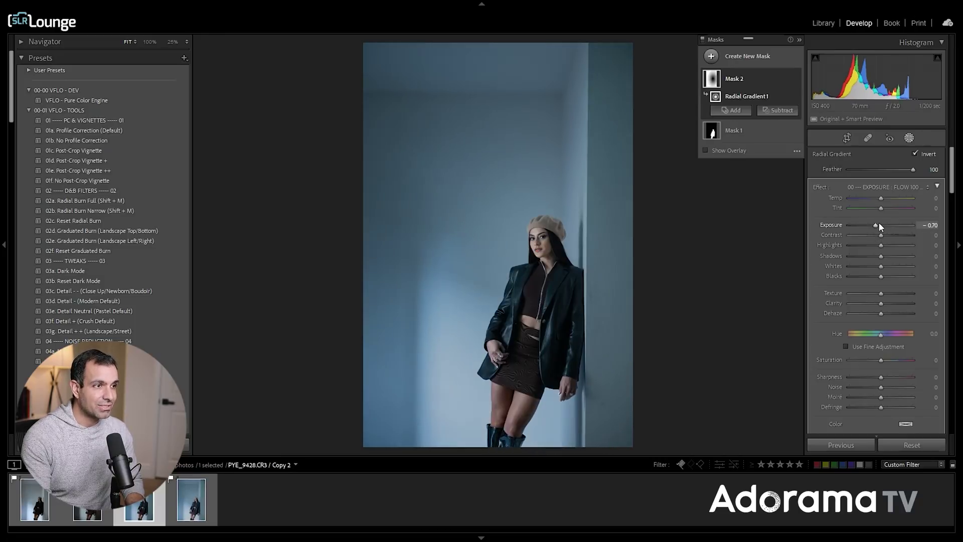
pyautogui.scroll(-6, 878, 224)
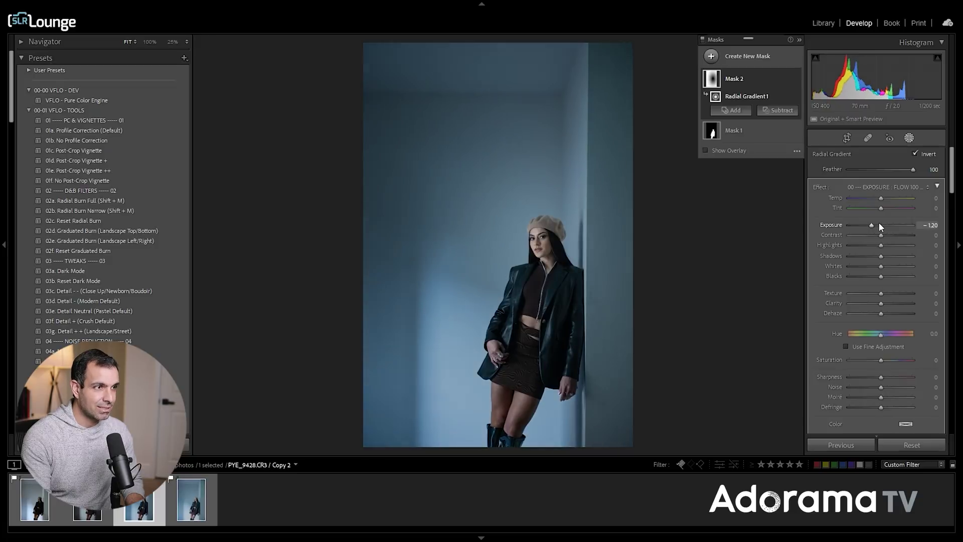
pyautogui.scroll(4, 879, 221)
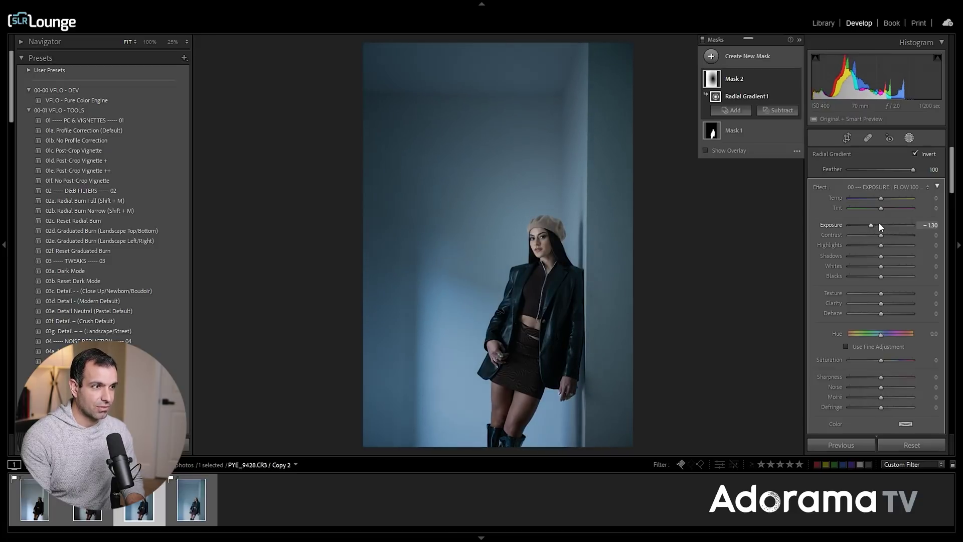
pyautogui.click(908, 137)
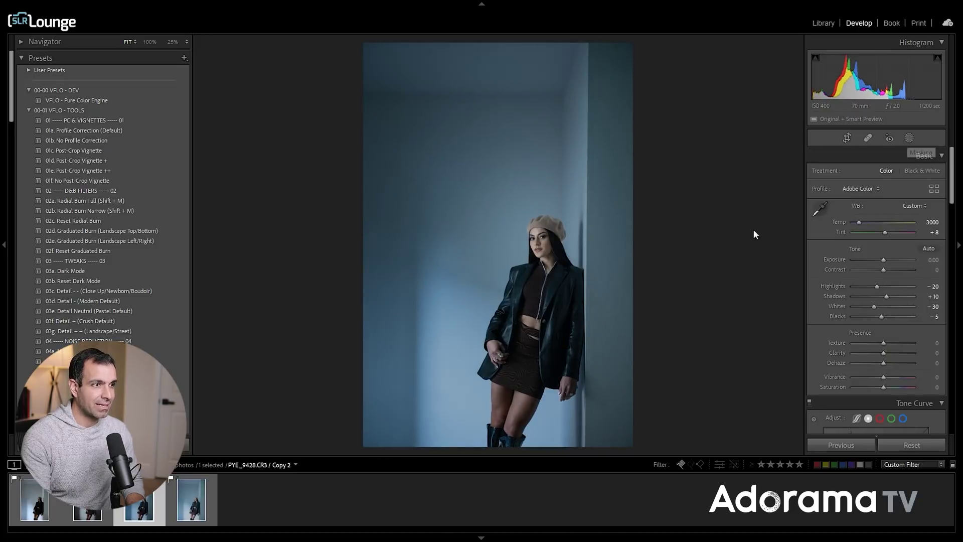
pyautogui.click(909, 139)
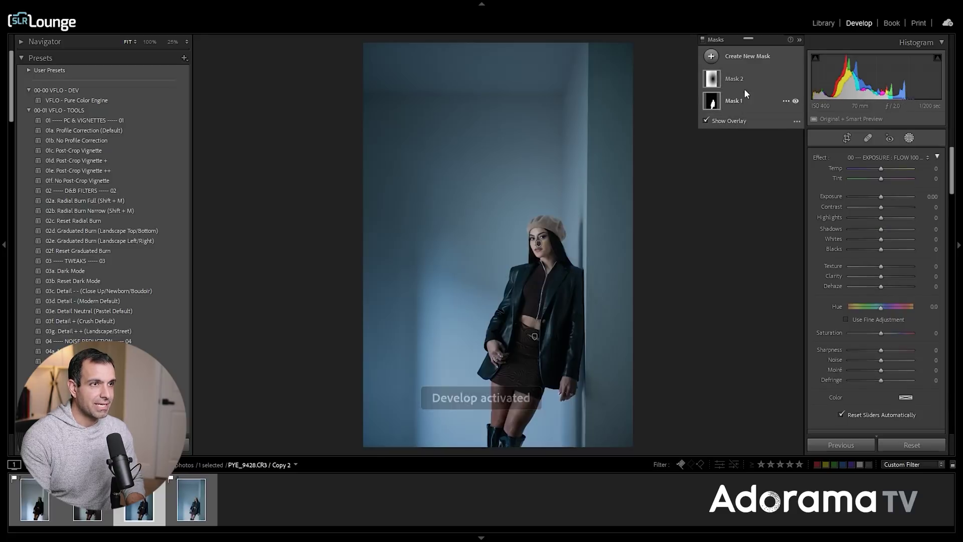
# Widen the inverted gradient on the left and settle its Exposure at -0.60.
pyautogui.click(749, 75)
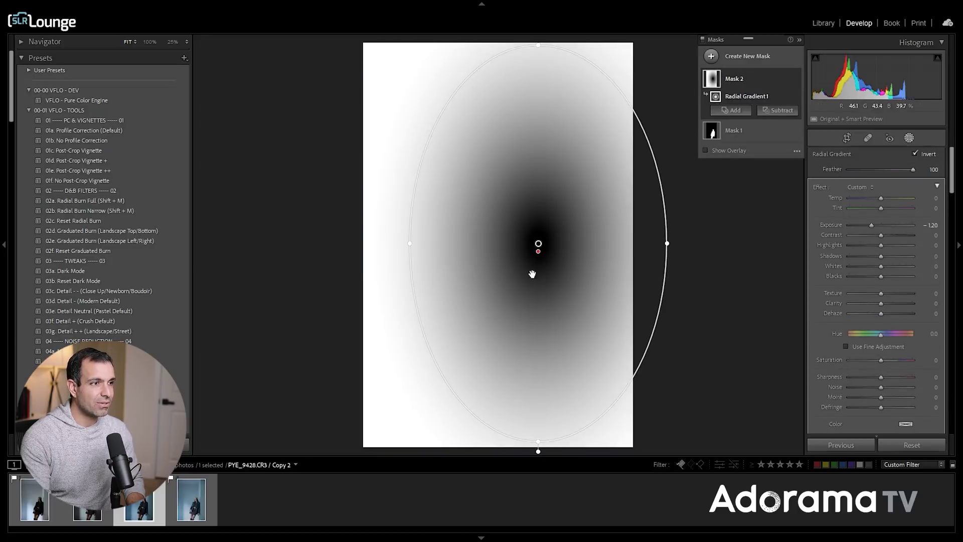
pyautogui.moveTo(415, 243); pyautogui.dragTo(388, 243)
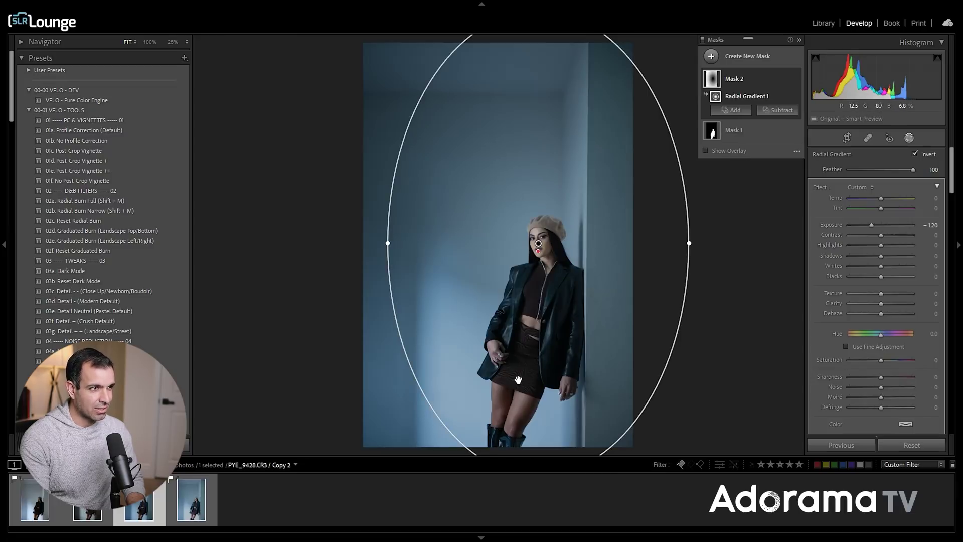
pyautogui.scroll(2, 892, 224)
pyautogui.scroll(6, 892, 224)
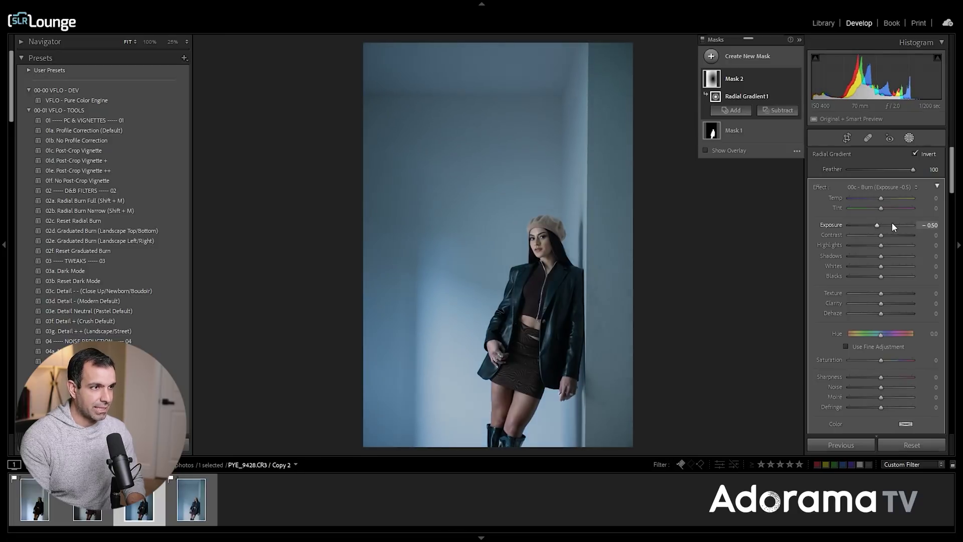
pyautogui.scroll(-1, 891, 224)
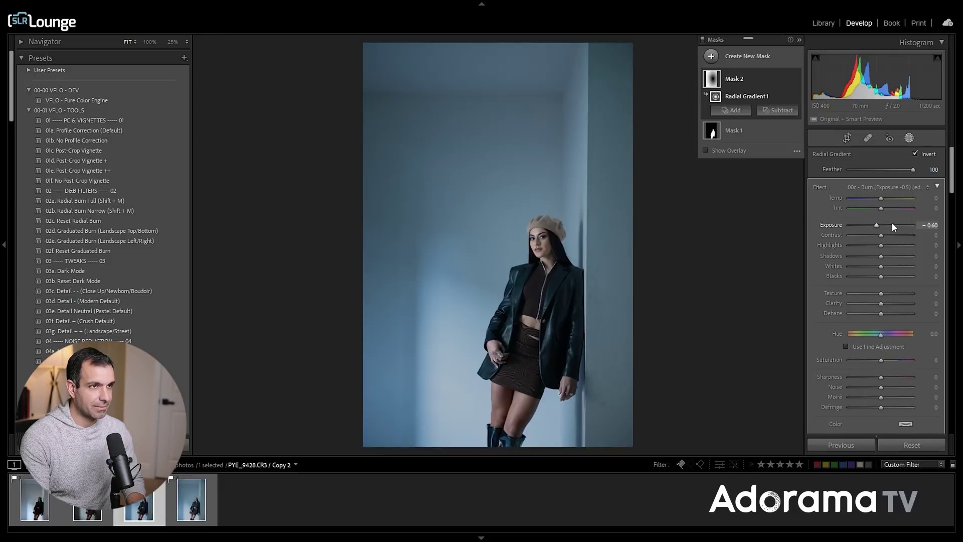
pyautogui.click(910, 139)
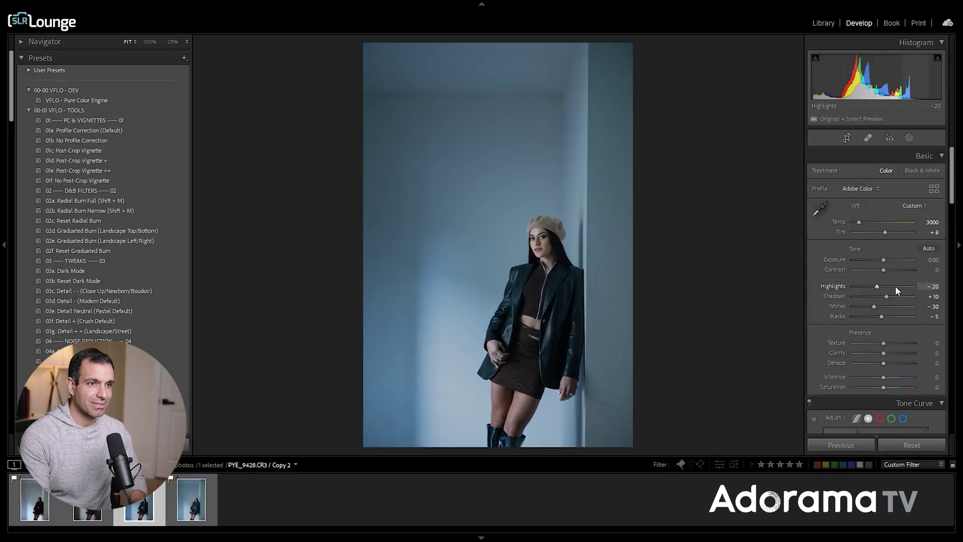
# Set global Exposure to -0.66 and Highlights to +30, then show the existing masks.
pyautogui.scroll(8, 895, 286)
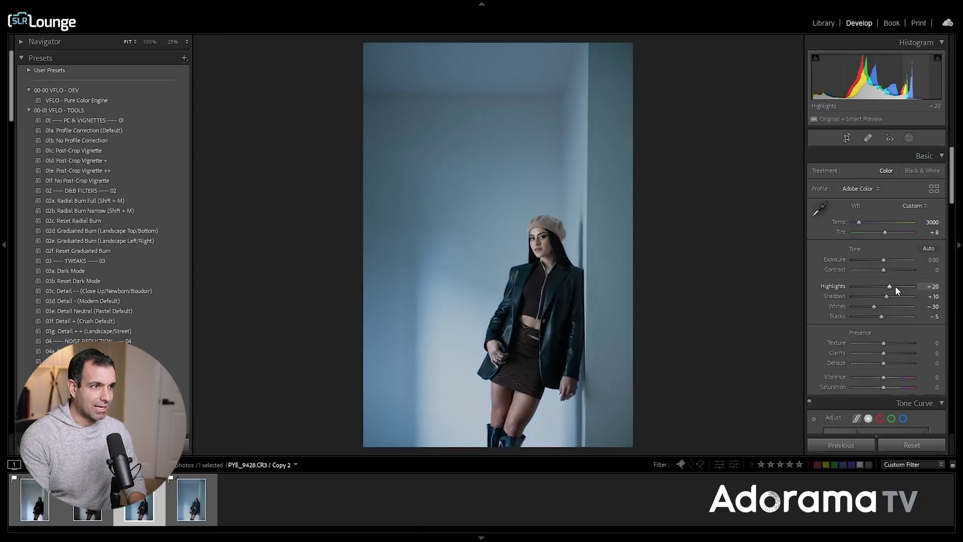
pyautogui.scroll(-8, 896, 286)
pyautogui.scroll(-2, 899, 258)
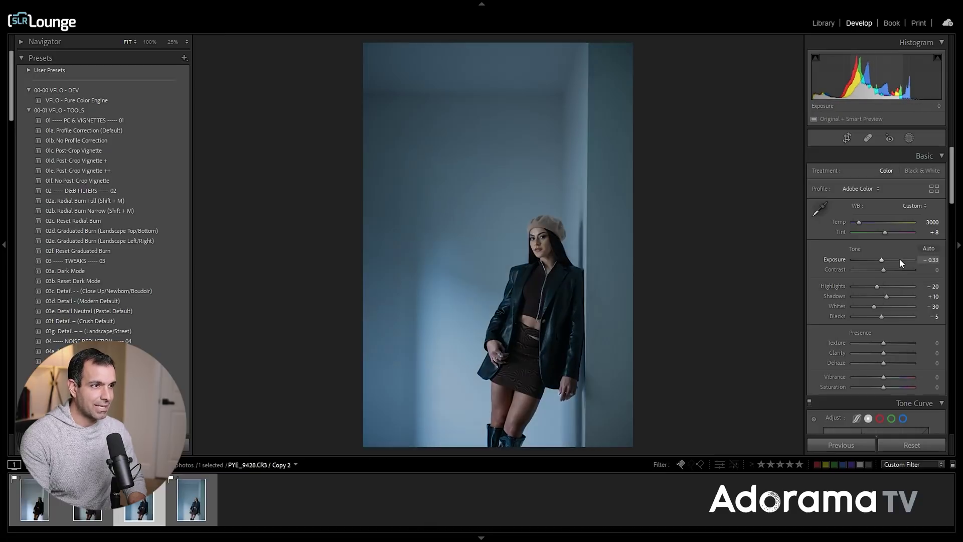
pyautogui.scroll(-2, 898, 258)
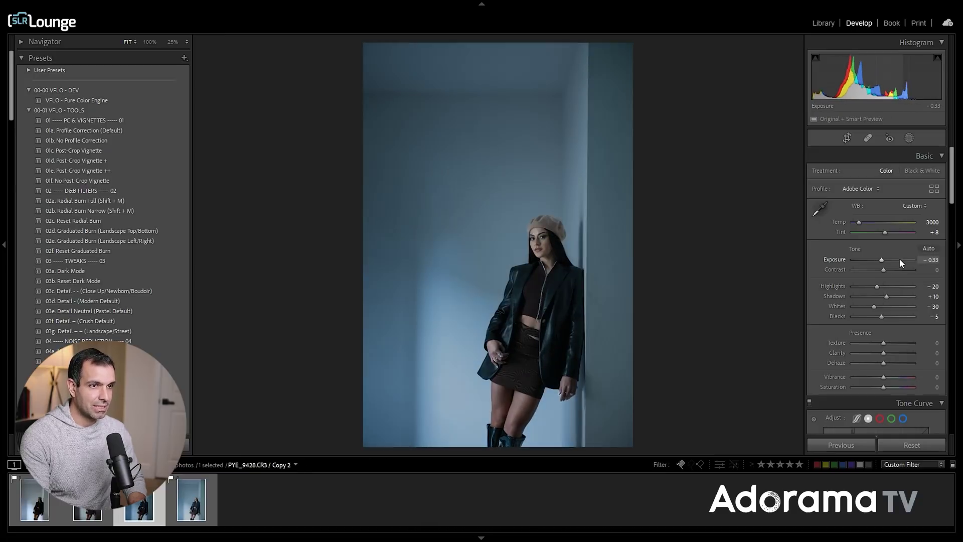
pyautogui.scroll(4, 900, 285)
pyautogui.scroll(4, 900, 284)
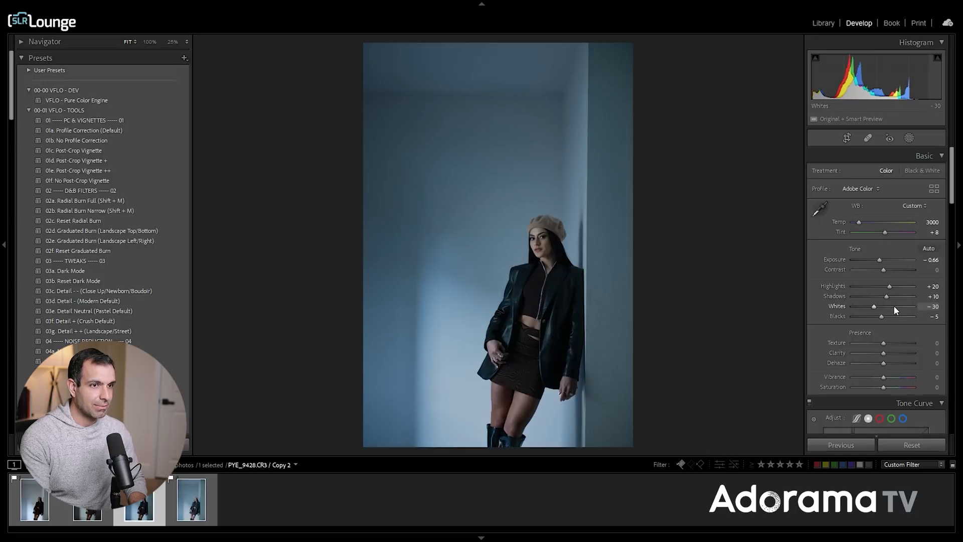
pyautogui.scroll(2, 901, 287)
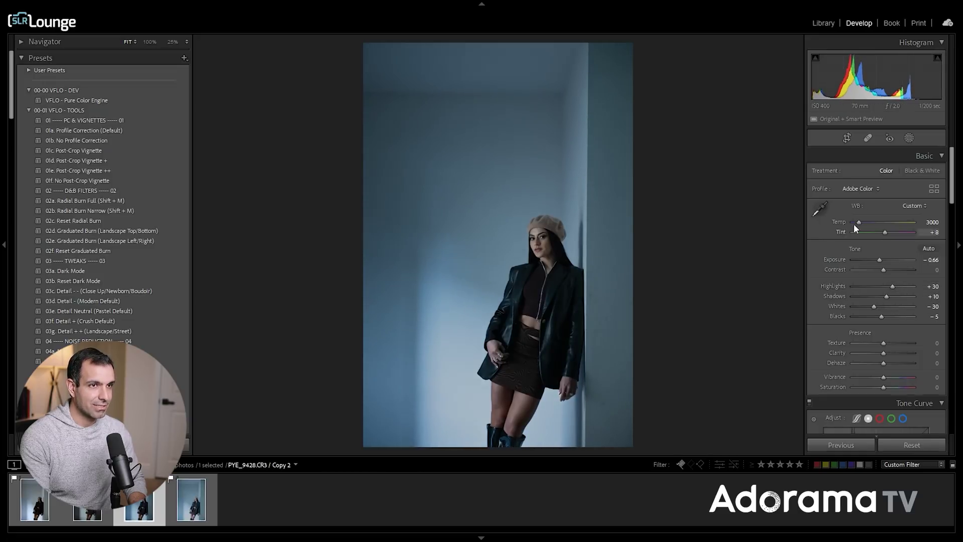
pyautogui.hotkey('shift', 'w')
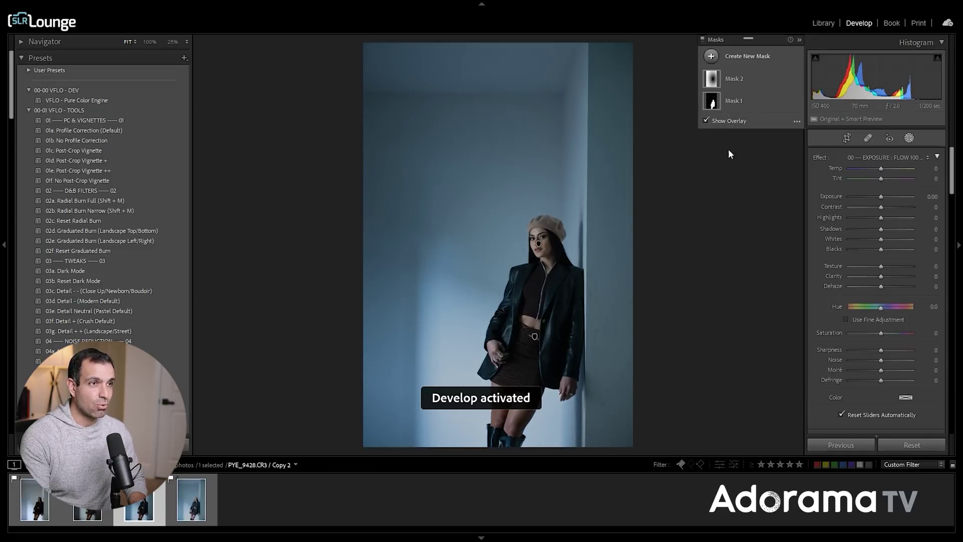
# Raise Mask 1's Highlights to 100 and Whites to 58, then return to the Basic panel.
pyautogui.click(744, 102)
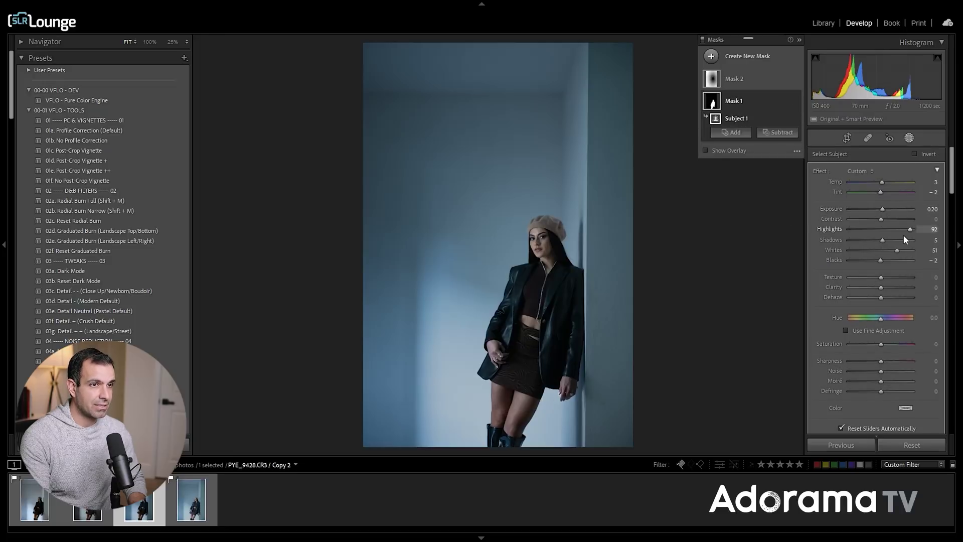
pyautogui.moveTo(909, 230); pyautogui.dragTo(912, 232)
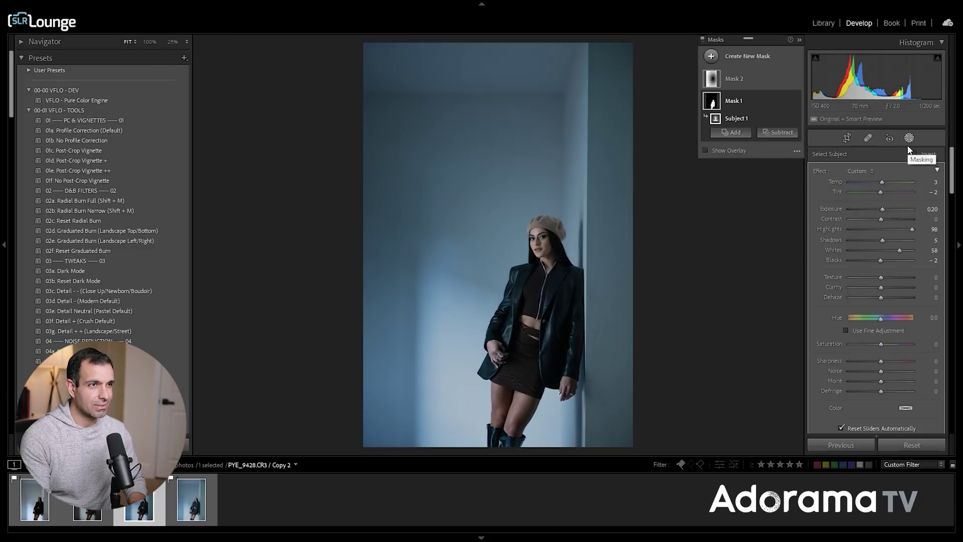
pyautogui.click(742, 103)
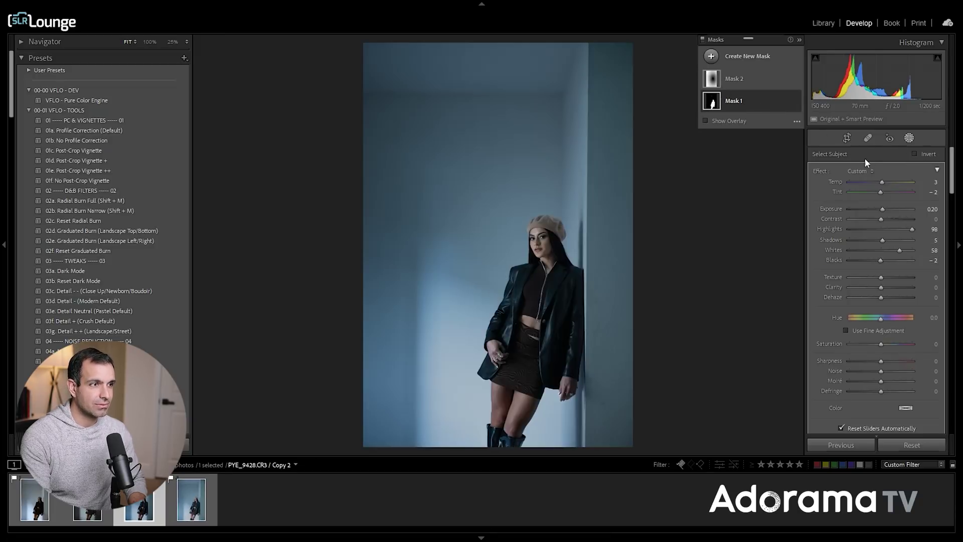
pyautogui.click(910, 140)
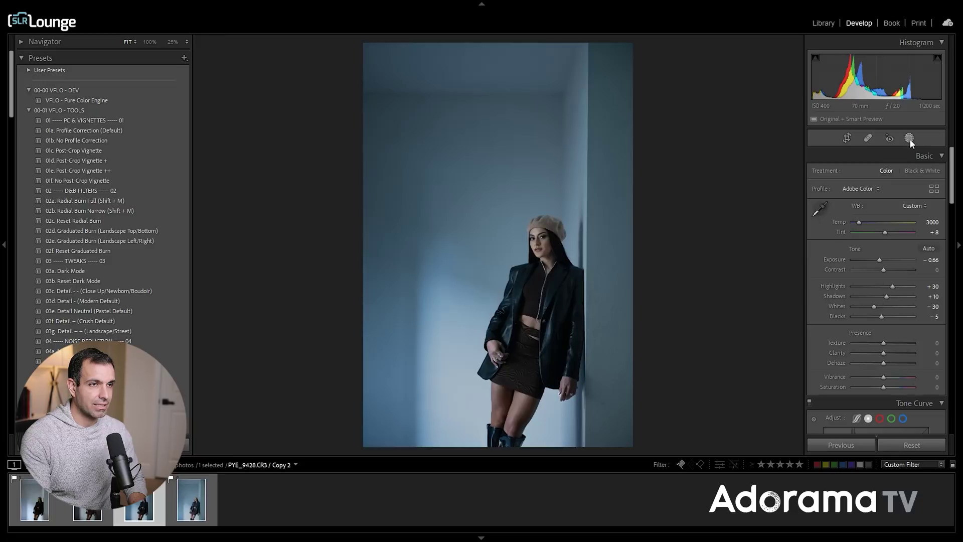
# Add Select Subject Mask 3 with Exposure 0.03, Whites raised to 73, and slightly warmer Temp.
pyautogui.click(910, 140)
pyautogui.click(712, 57)
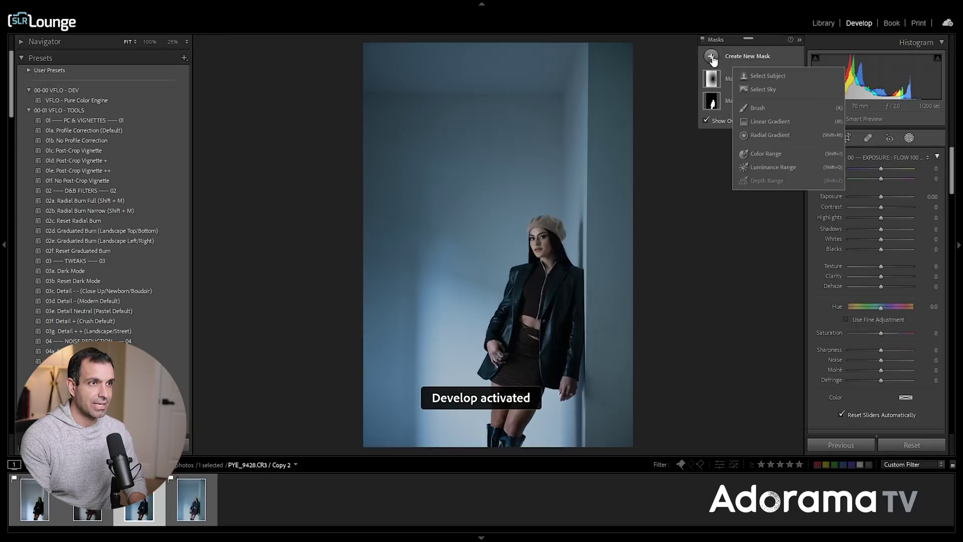
pyautogui.click(760, 78)
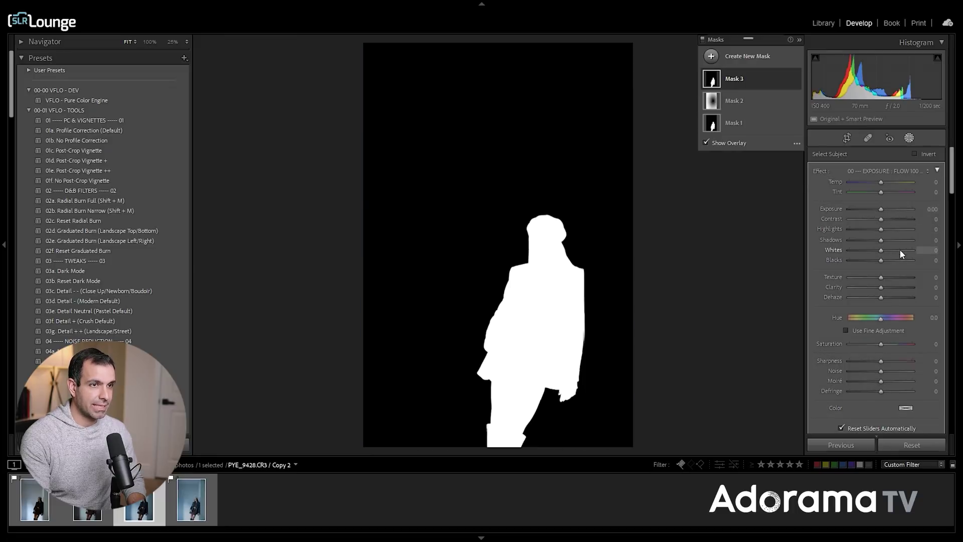
pyautogui.click(752, 140)
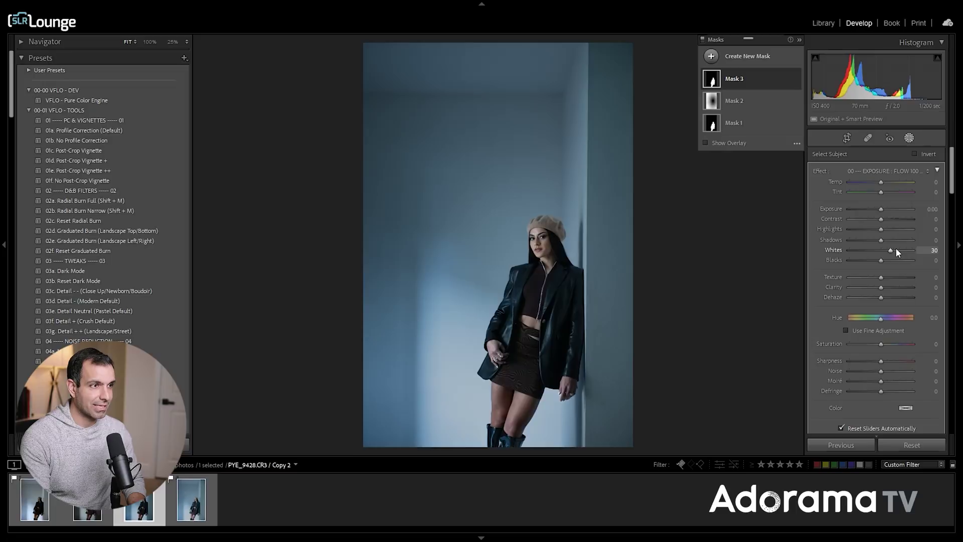
pyautogui.moveTo(899, 210); pyautogui.dragTo(903, 208)
pyautogui.press('Down')
pyautogui.press('Down')
pyautogui.press('Down')
pyautogui.press('Down')
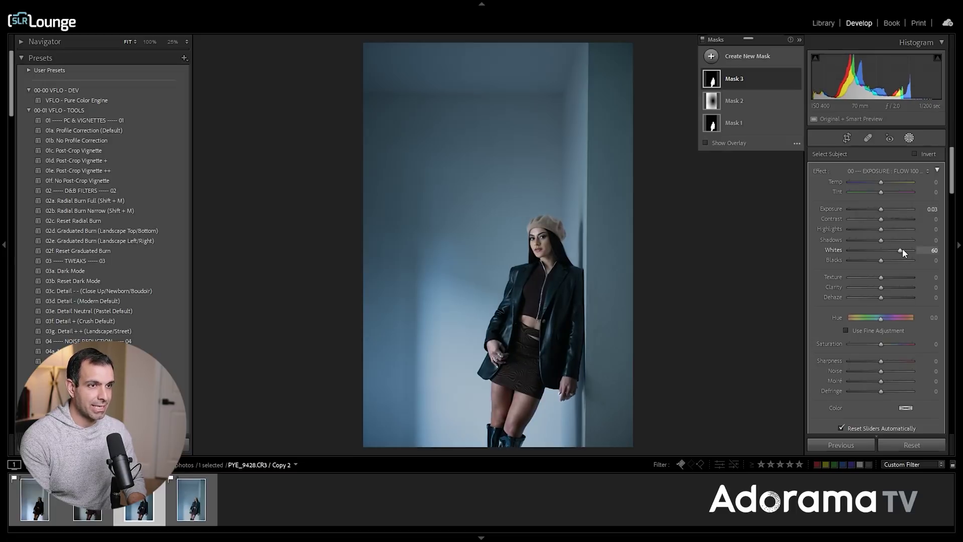
pyautogui.moveTo(904, 248); pyautogui.dragTo(905, 248)
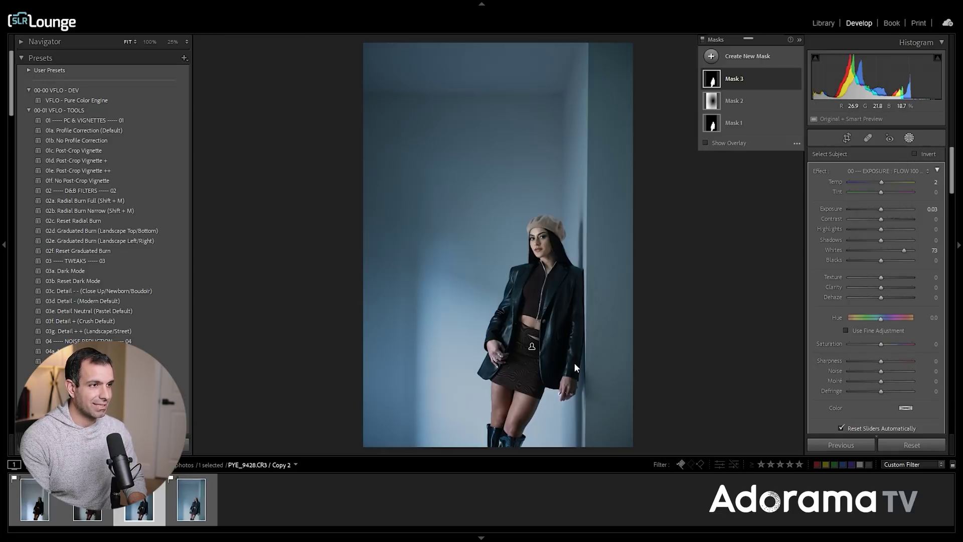
pyautogui.click(906, 141)
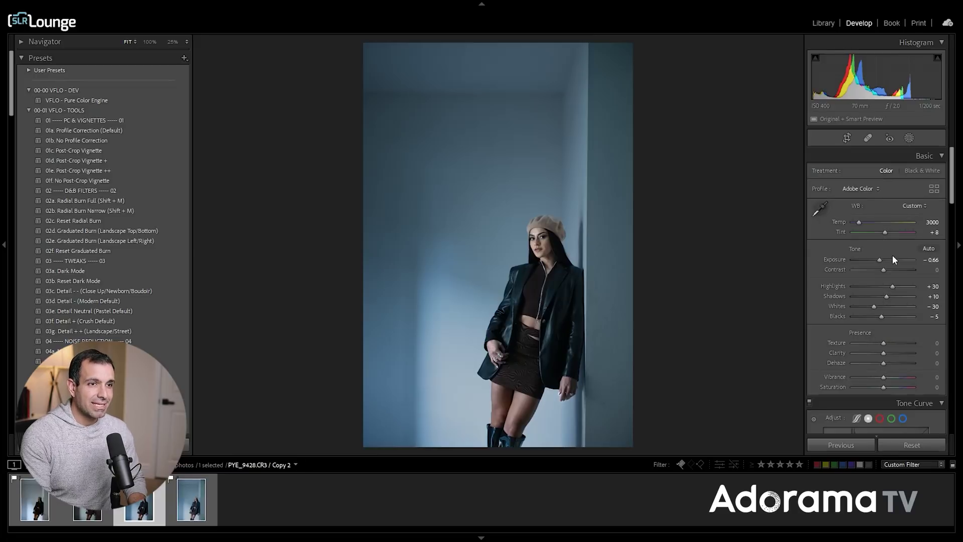
# Set global Exposure to -0.76, Contrast to +5 and Clarity to +5.
pyautogui.press('Up')
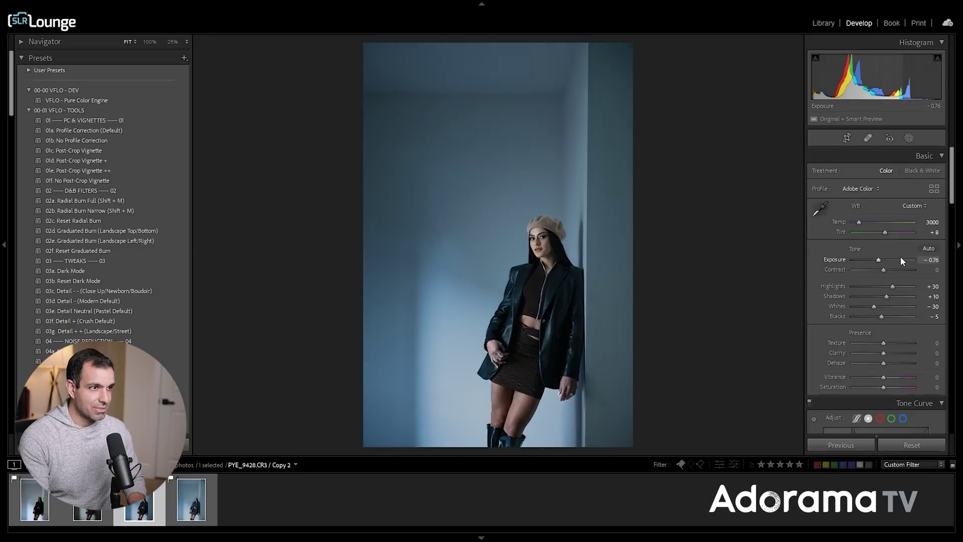
pyautogui.press('Up')
pyautogui.press('Up')
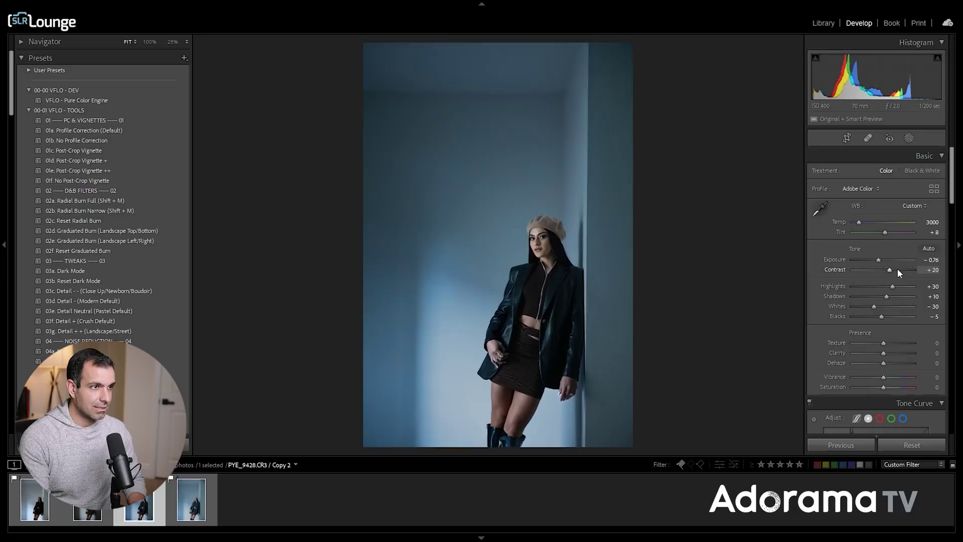
pyautogui.press('Down')
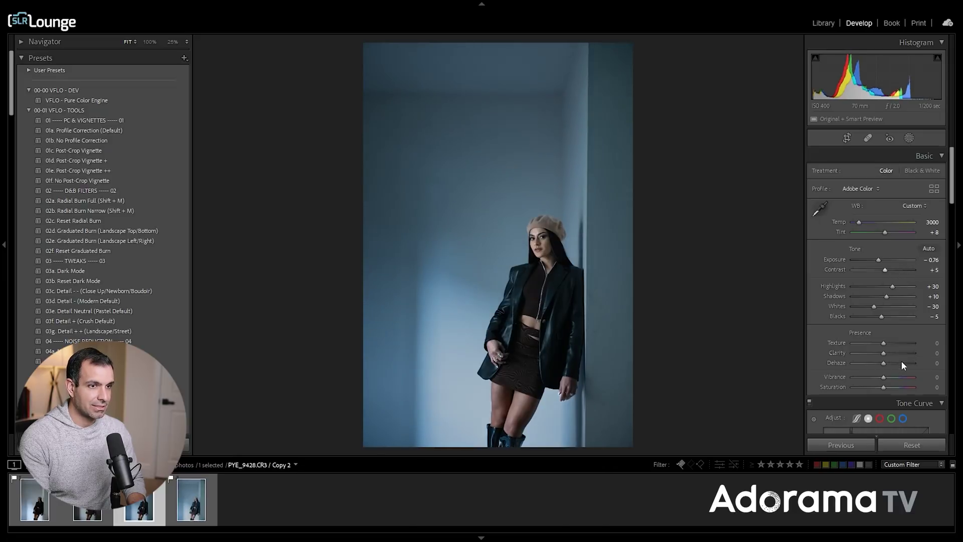
pyautogui.press('Up')
pyautogui.press('Up')
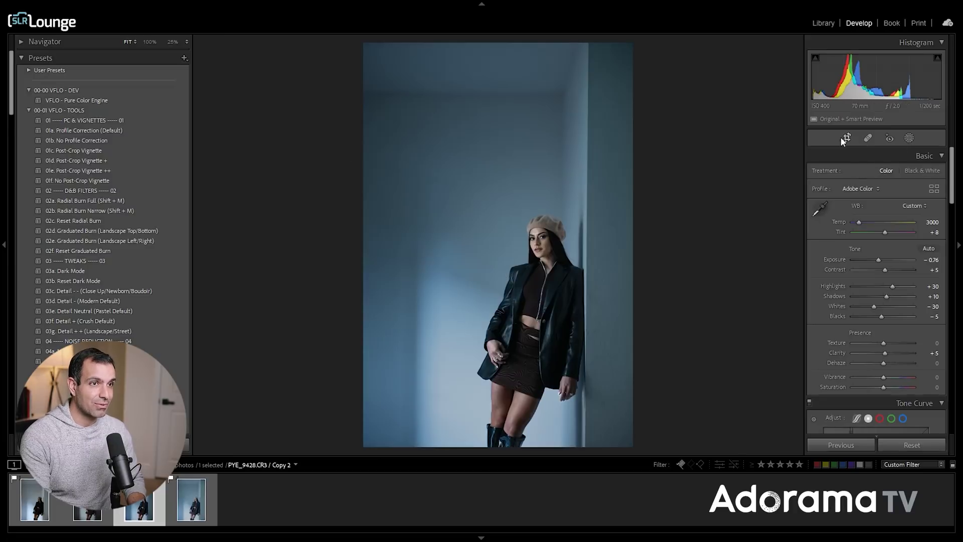
# Paint a -0.50 exposure burn brush along the photo's left edge and top band.
pyautogui.click(909, 142)
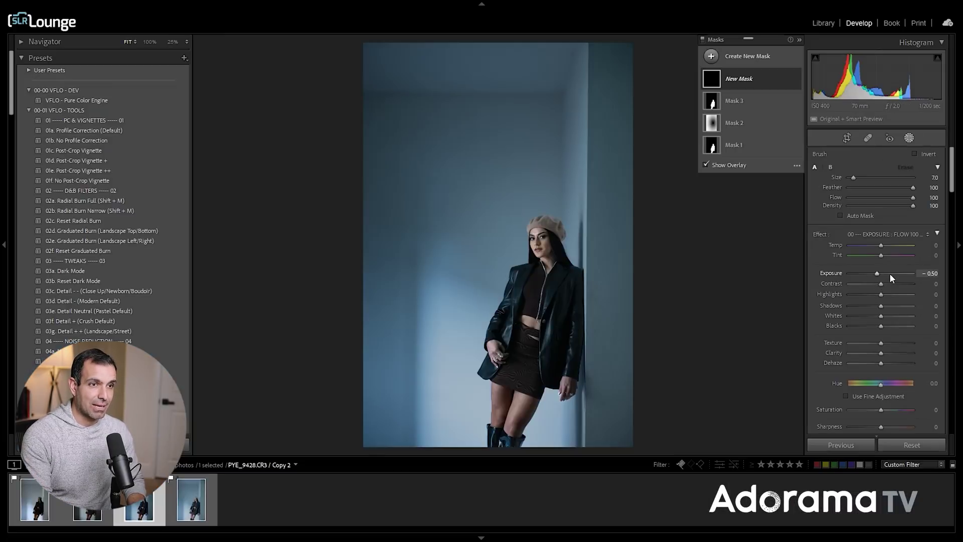
pyautogui.scroll(-3, 890, 273)
pyautogui.scroll(5, 352, 254)
pyautogui.moveTo(352, 255)
pyautogui.mouseDown()
pyautogui.moveTo(358, 422)
pyautogui.moveTo(333, 103)
pyautogui.mouseUp()
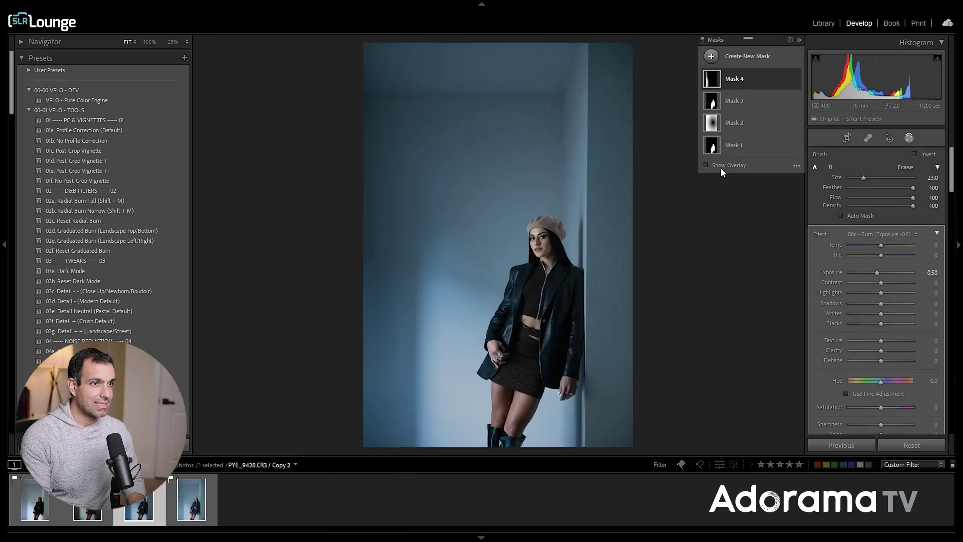
pyautogui.hotkey('shift', 'w')
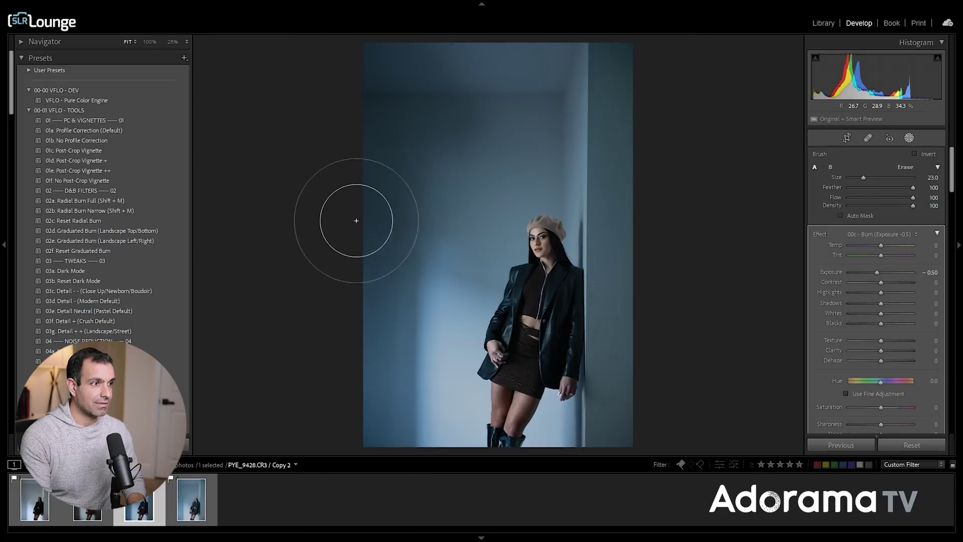
pyautogui.moveTo(411, 50)
pyautogui.mouseDown()
pyautogui.moveTo(645, 97)
pyautogui.moveTo(563, 34)
pyautogui.mouseUp()
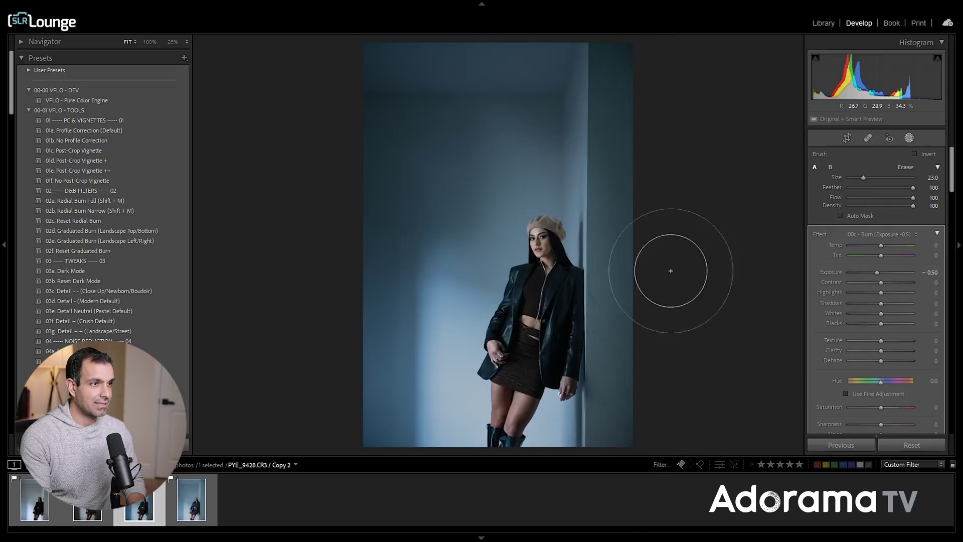
pyautogui.hotkey('shift', 'w')
pyautogui.scroll(2, 552, 116)
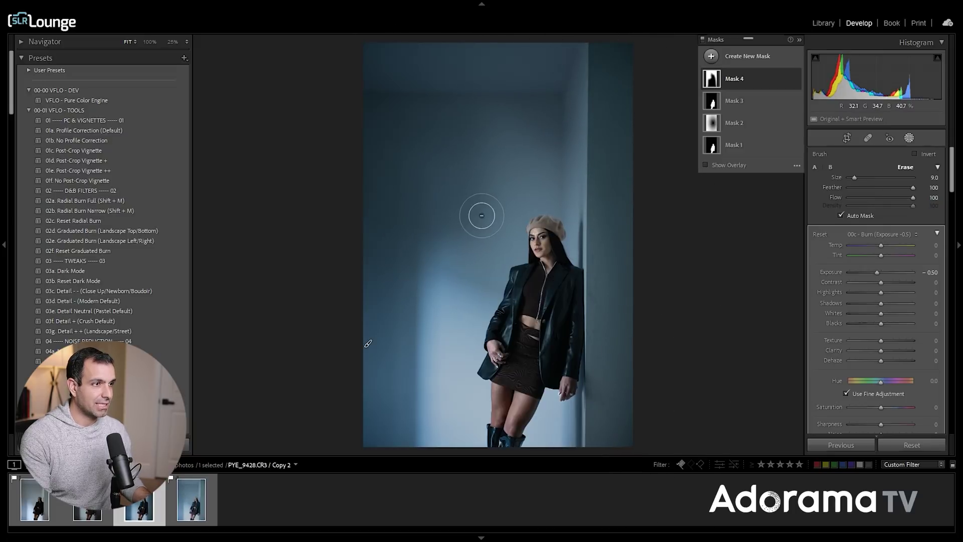
# Erase the burn near the subject, then set the global Temp to 3100.
pyautogui.press('alt')
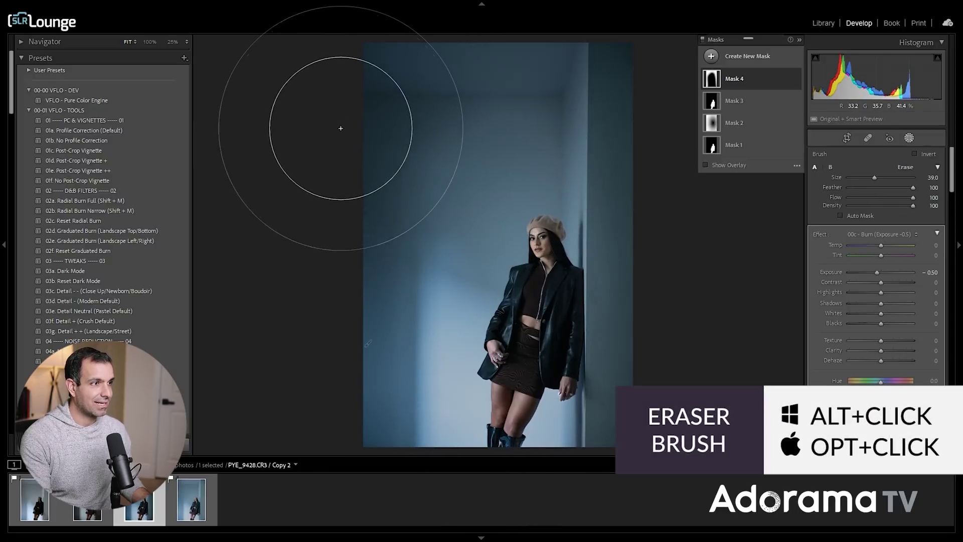
pyautogui.scroll(5, 337, 127)
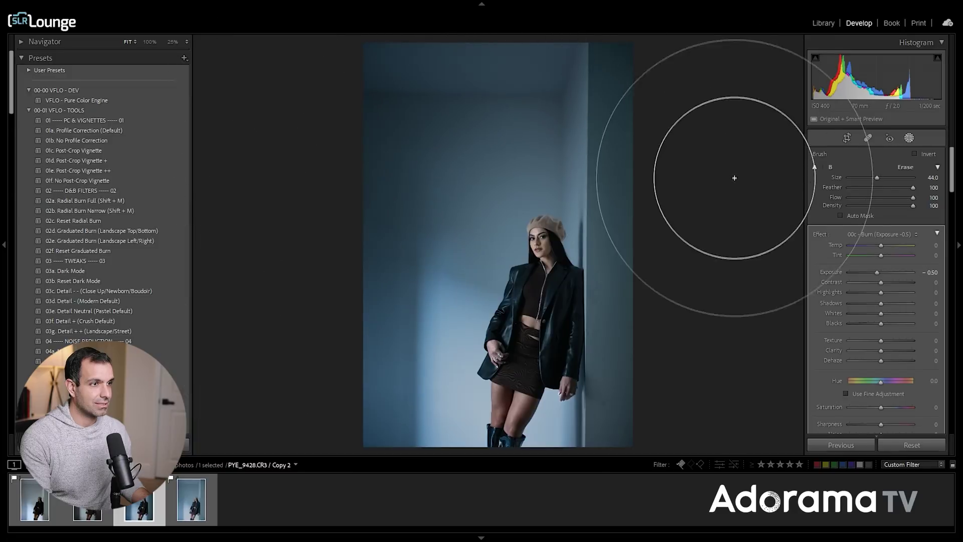
pyautogui.scroll(-4, 694, 395)
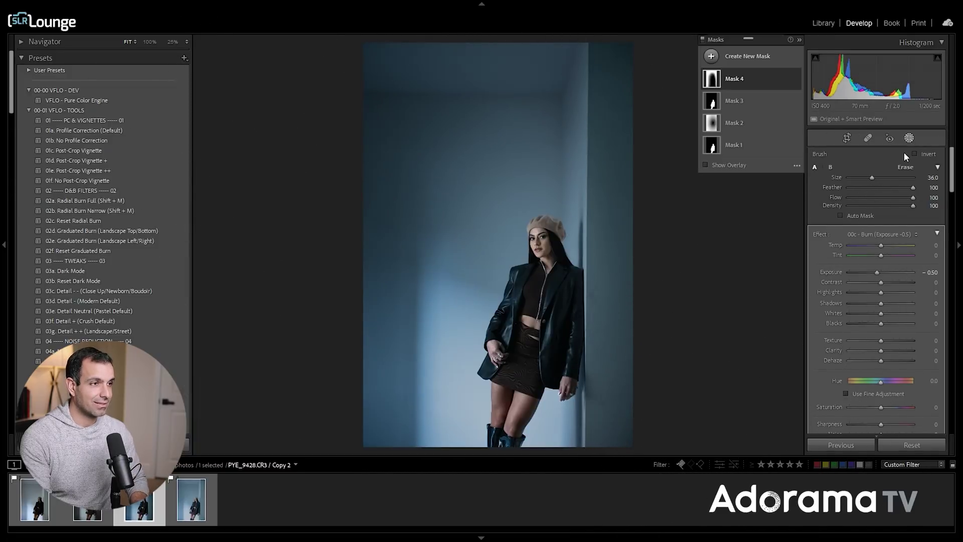
pyautogui.click(909, 138)
pyautogui.scroll(1, 888, 221)
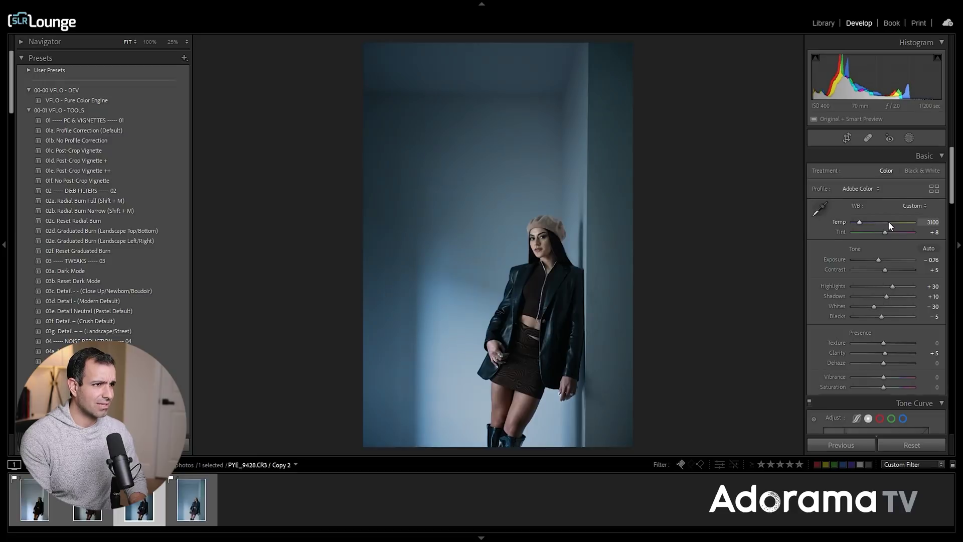
# Zoom to 100% on the model's thighs and pan across them to inspect the skin.
pyautogui.click(510, 413)
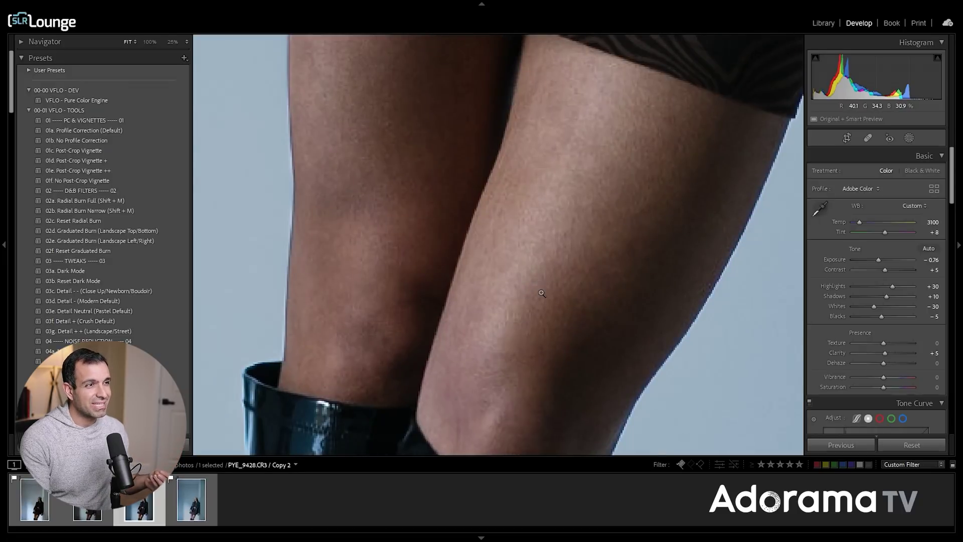
pyautogui.click(565, 235)
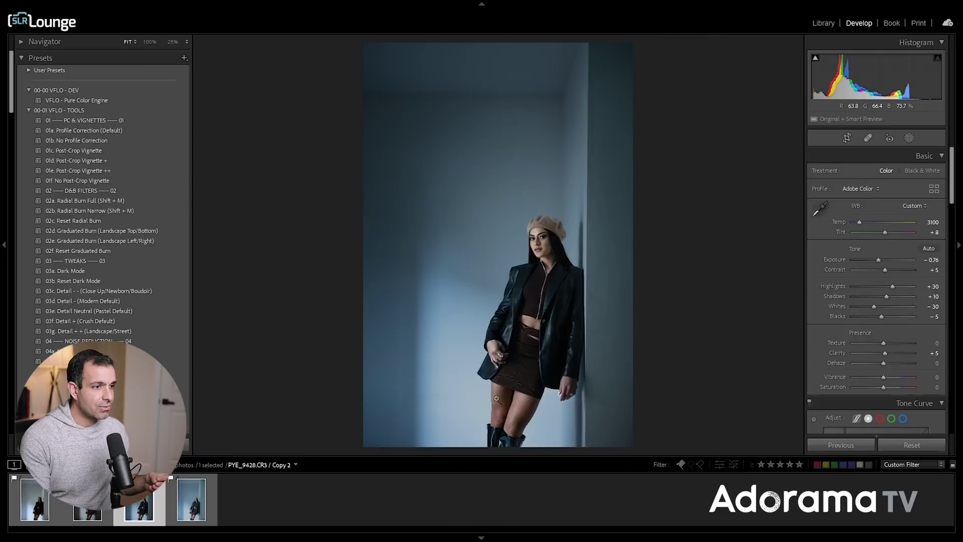
pyautogui.moveTo(497, 399); pyautogui.dragTo(508, 256)
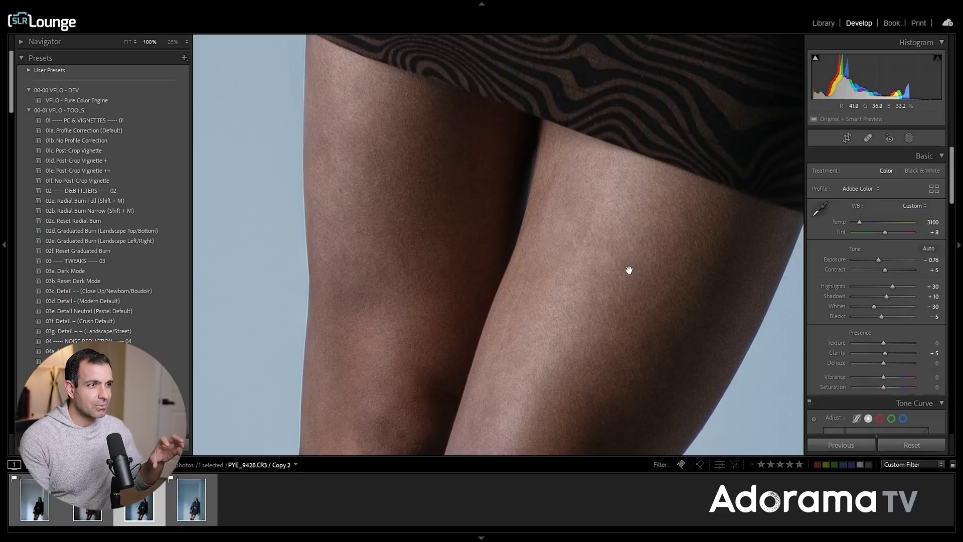
pyautogui.moveTo(635, 266); pyautogui.dragTo(604, 260)
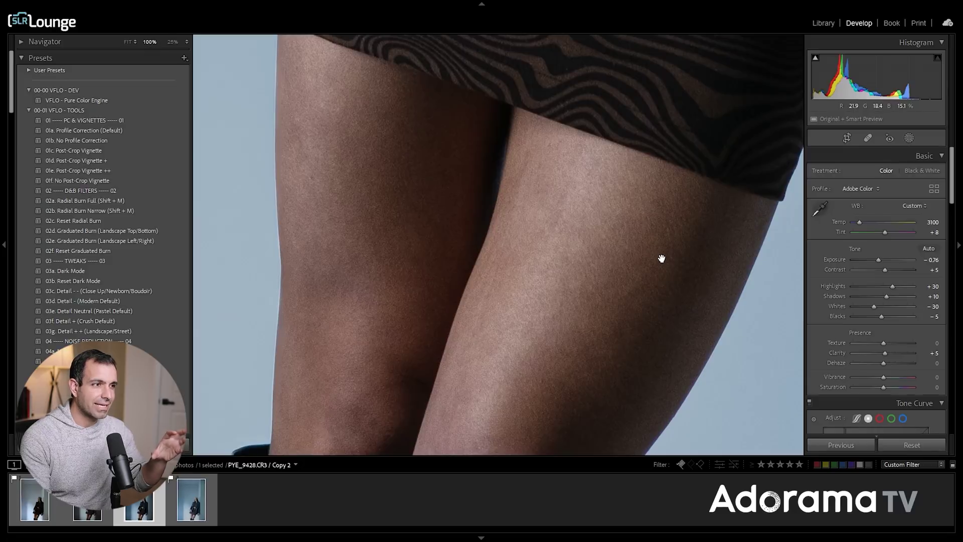
pyautogui.click(909, 138)
# Choose the 10c - Smooth Skin effect and create a new Brush mask.
pyautogui.click(885, 156)
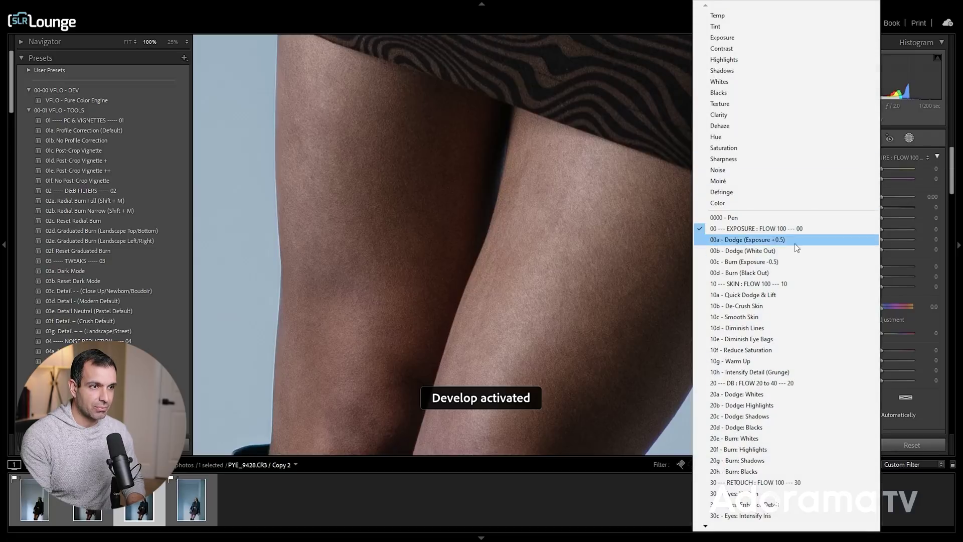
pyautogui.click(768, 317)
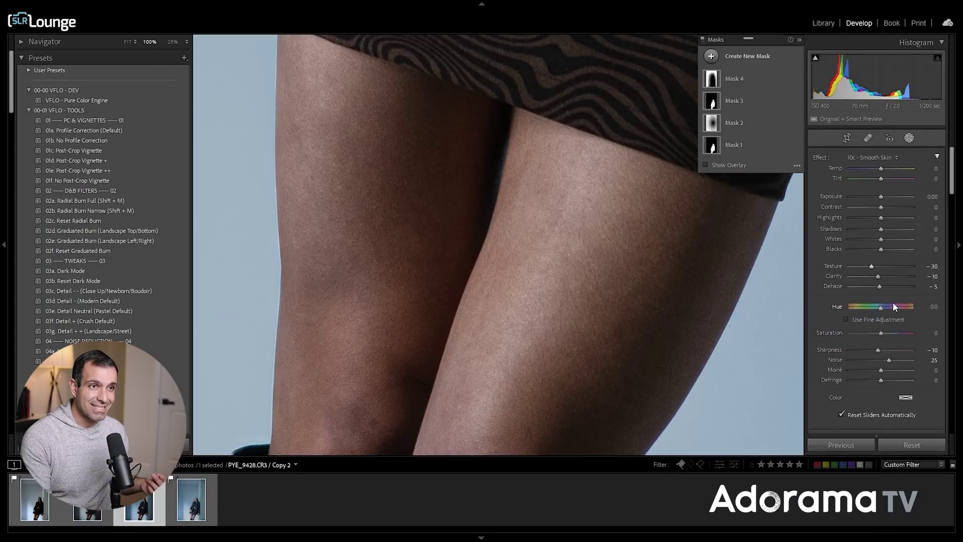
pyautogui.click(715, 61)
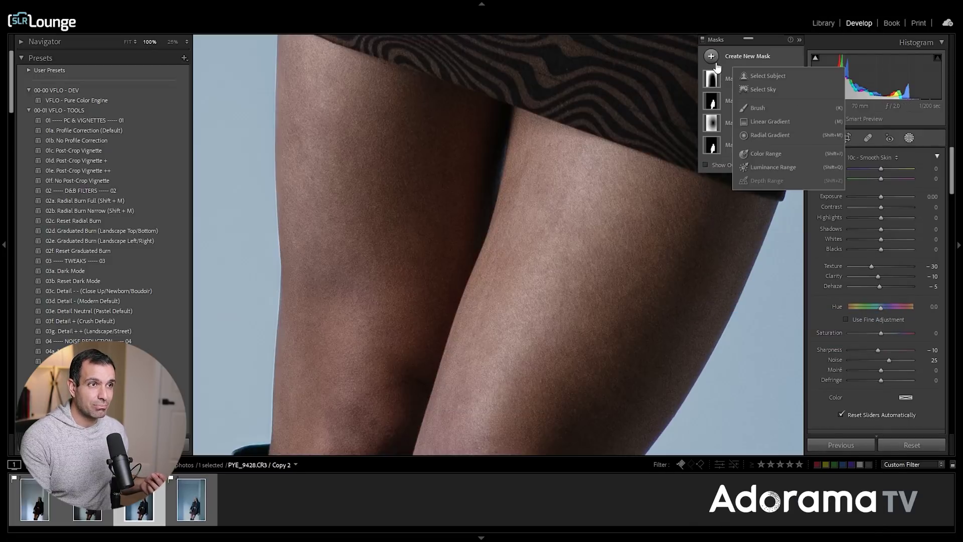
pyautogui.click(760, 104)
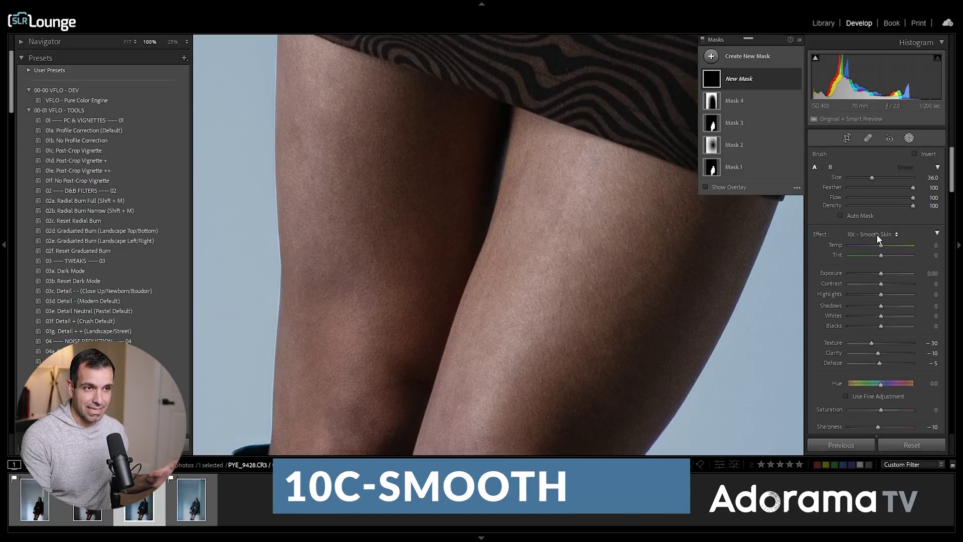
# With a leg-width brush, paint Smooth Skin (Texture −30, Clarity −10, Noise 25) across the thighs, then close masking.
pyautogui.scroll(-3, 904, 335)
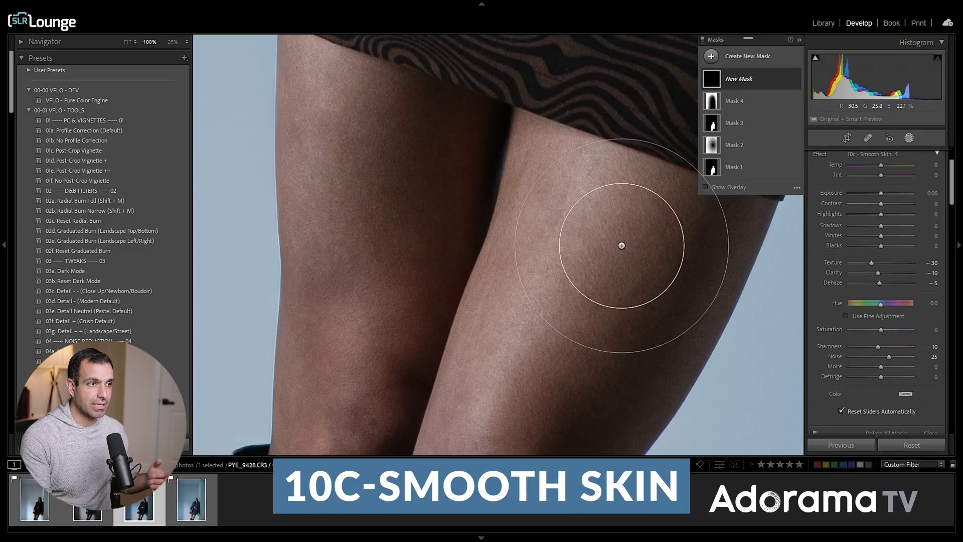
pyautogui.press('z')
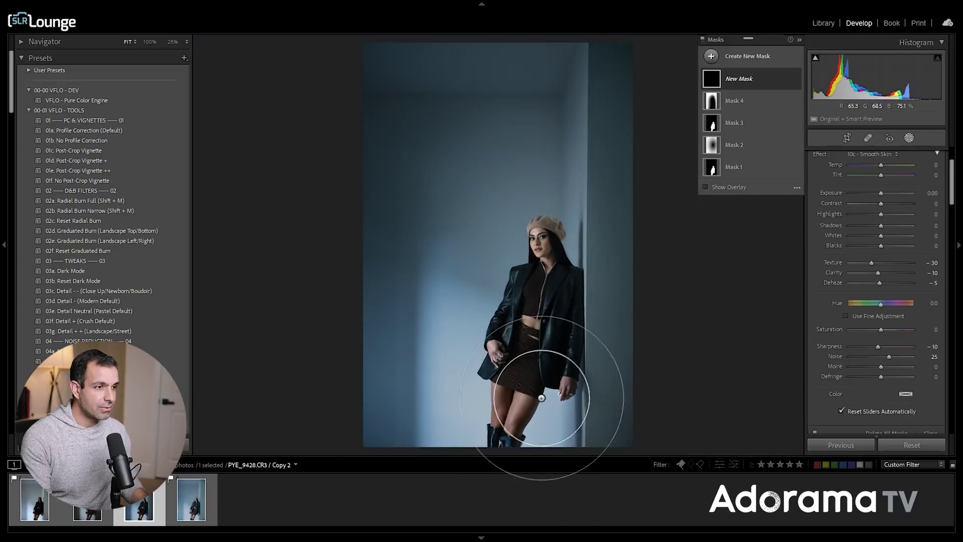
pyautogui.hotkey('shift', 'w')
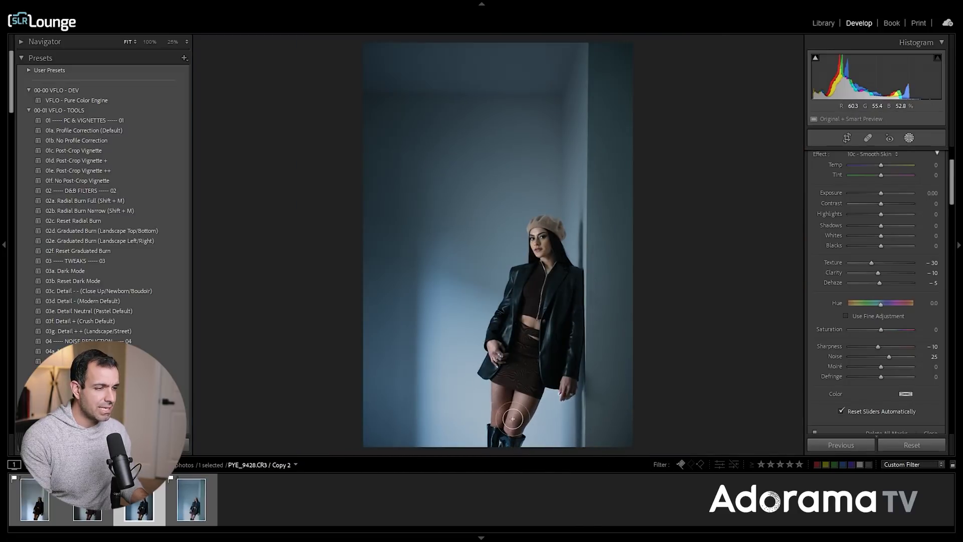
pyautogui.hotkey('shift', 'w')
pyautogui.press('z')
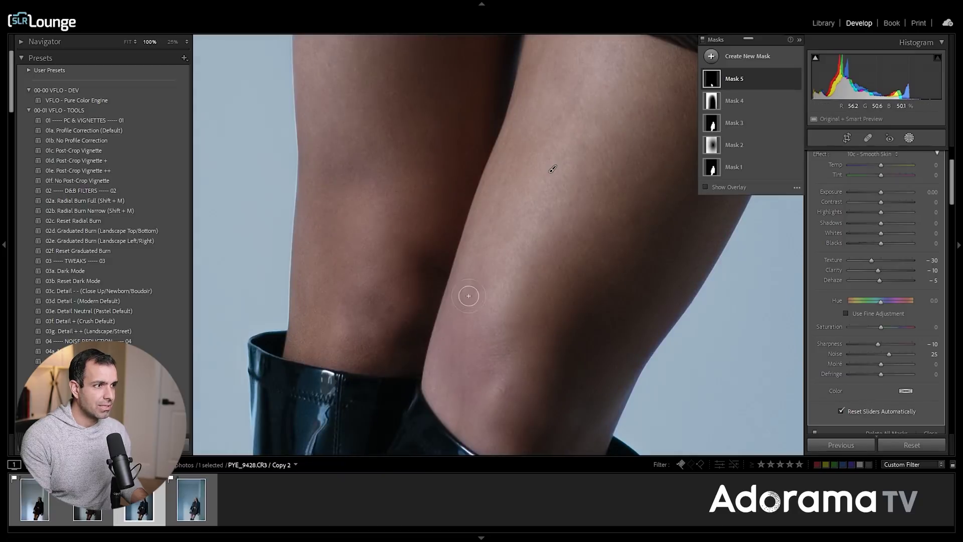
pyautogui.scroll(5, 364, 168)
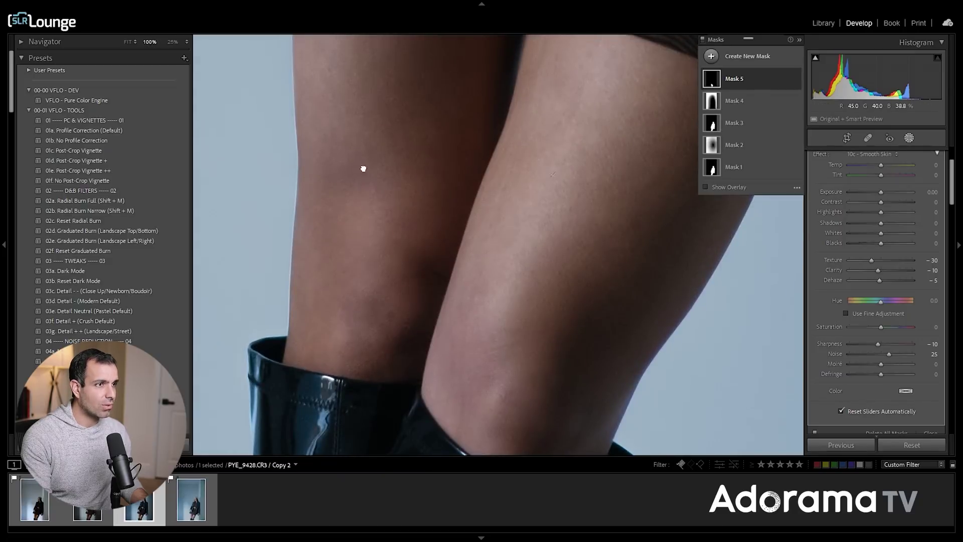
pyautogui.moveTo(334, 139)
pyautogui.mouseDown()
pyautogui.moveTo(369, 122)
pyautogui.moveTo(769, 252)
pyautogui.moveTo(626, 402)
pyautogui.moveTo(612, 104)
pyautogui.mouseUp()
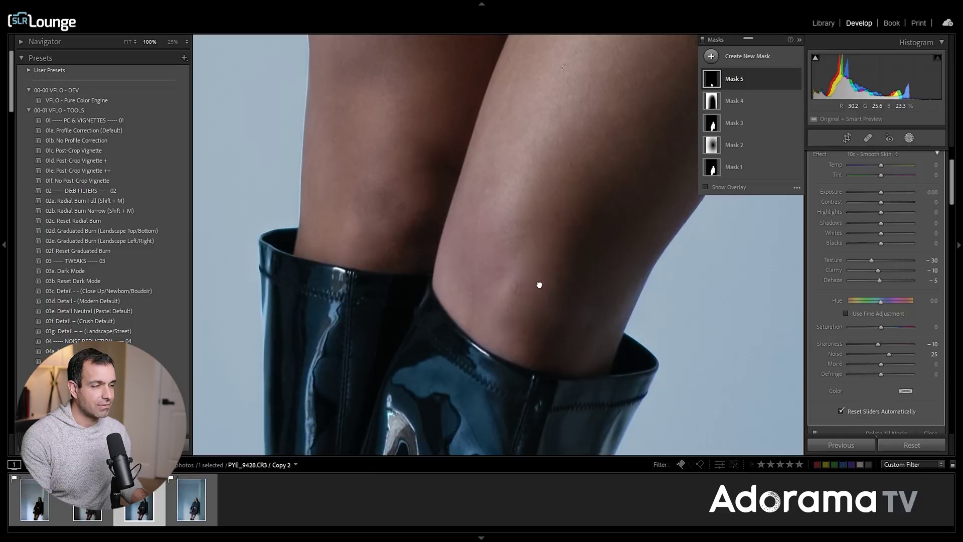
pyautogui.press('z')
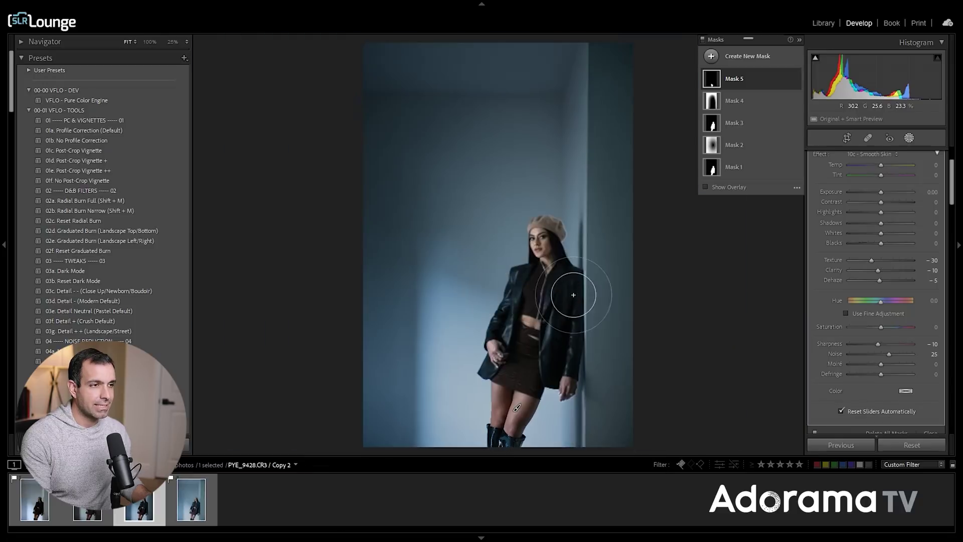
pyautogui.click(909, 137)
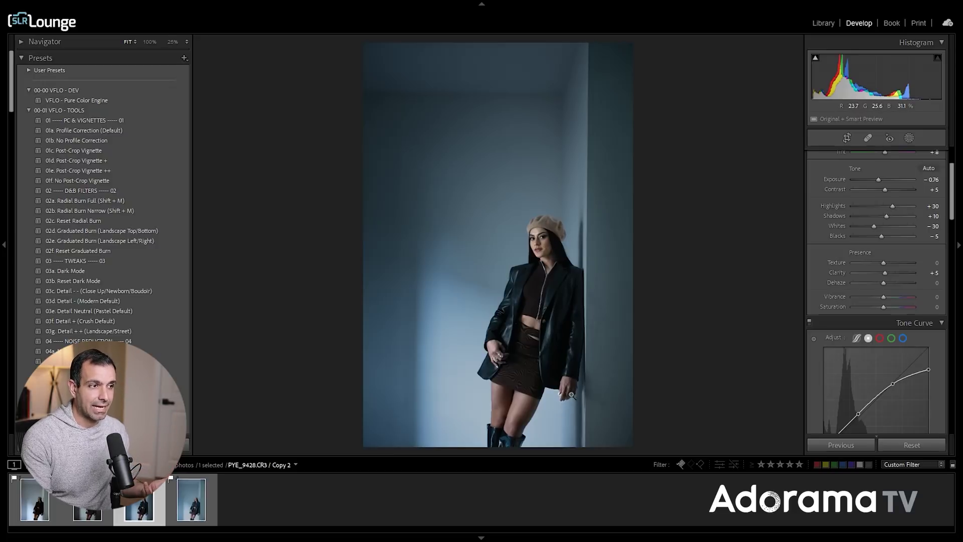
pyautogui.click(909, 138)
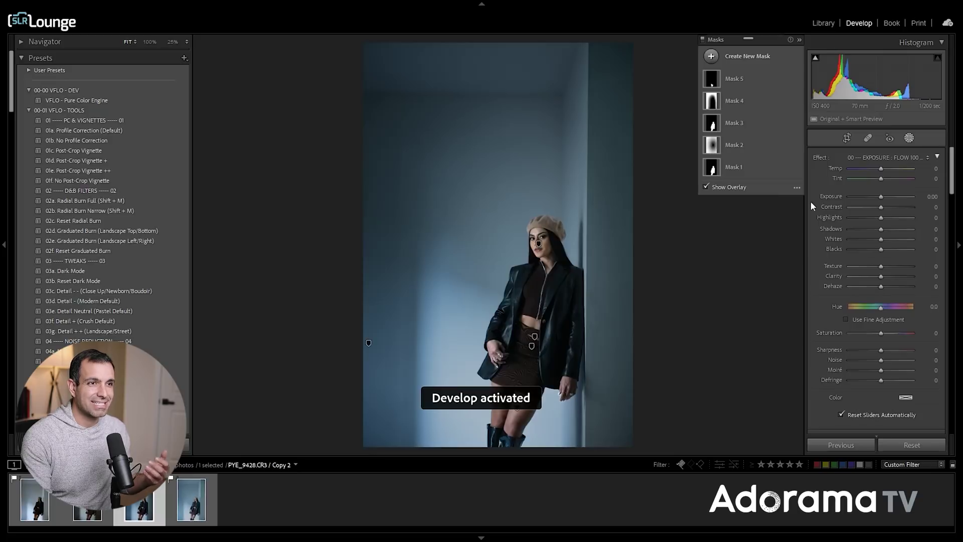
# Create another new Brush mask using the 10g - Warm Up effect (Temp 25, Saturation −15).
pyautogui.click(711, 57)
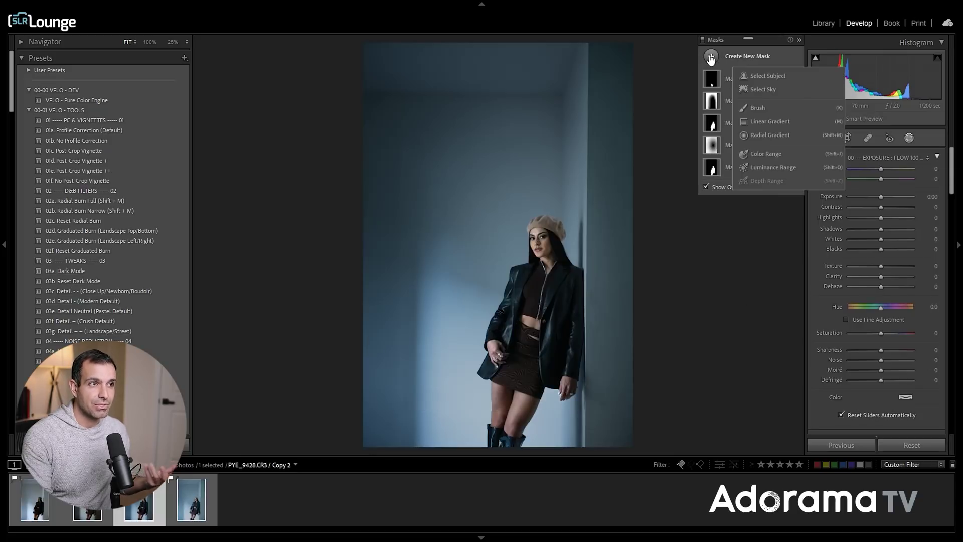
pyautogui.click(758, 109)
pyautogui.click(875, 237)
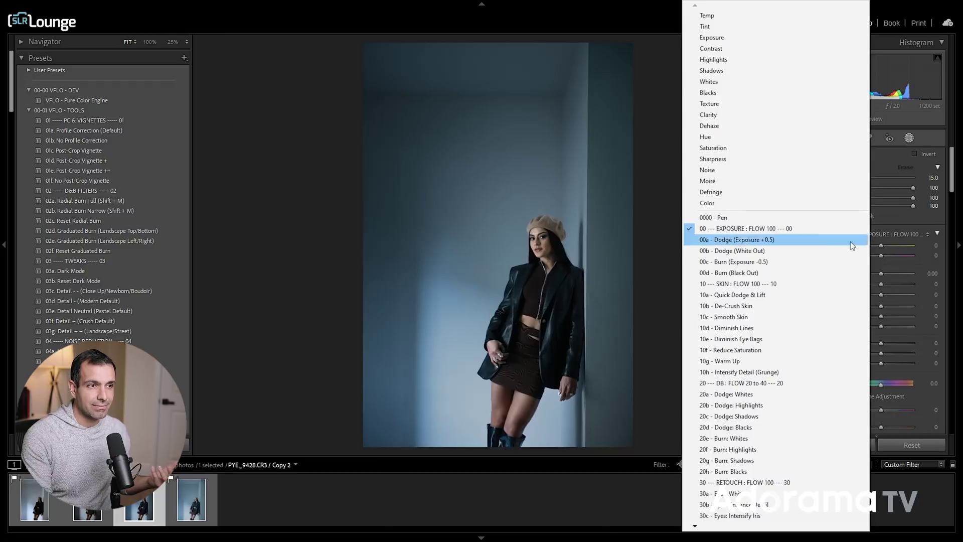
pyautogui.click(754, 360)
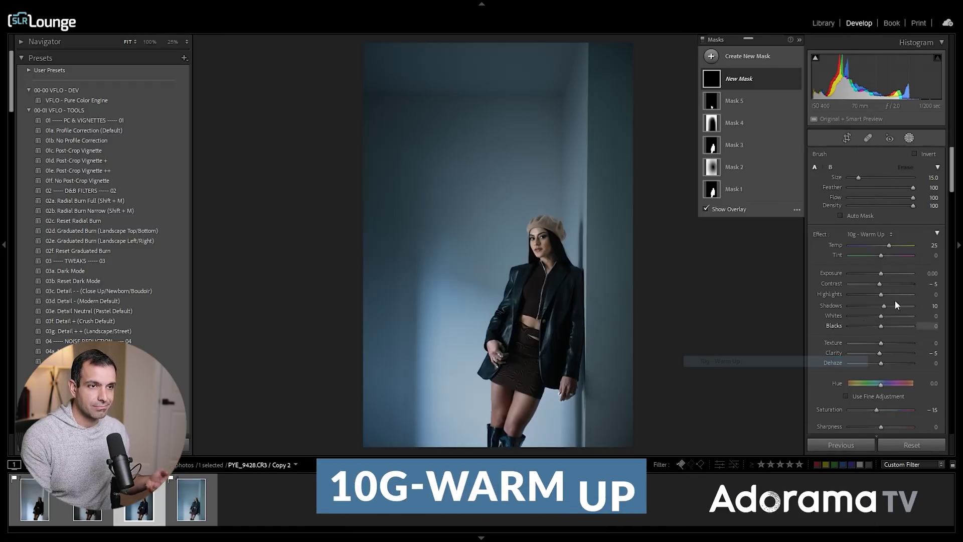
# Paint the Warm Up effect over the hands and legs and preview the mask overlay.
pyautogui.scroll(-6, 504, 366)
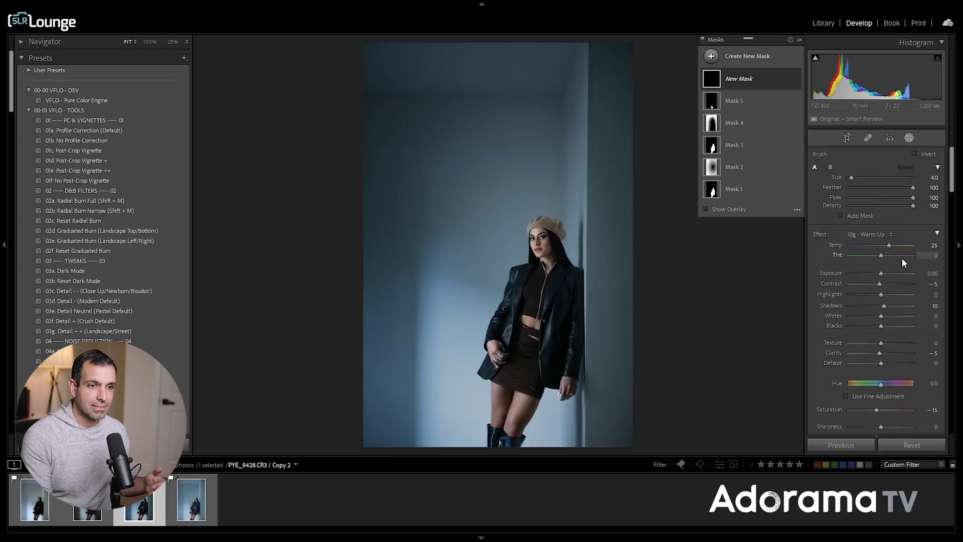
pyautogui.moveTo(502, 363)
pyautogui.mouseDown()
pyautogui.moveTo(496, 346)
pyautogui.moveTo(502, 424)
pyautogui.moveTo(512, 404)
pyautogui.moveTo(529, 399)
pyautogui.moveTo(515, 433)
pyautogui.moveTo(513, 397)
pyautogui.moveTo(565, 394)
pyautogui.moveTo(567, 383)
pyautogui.mouseUp()
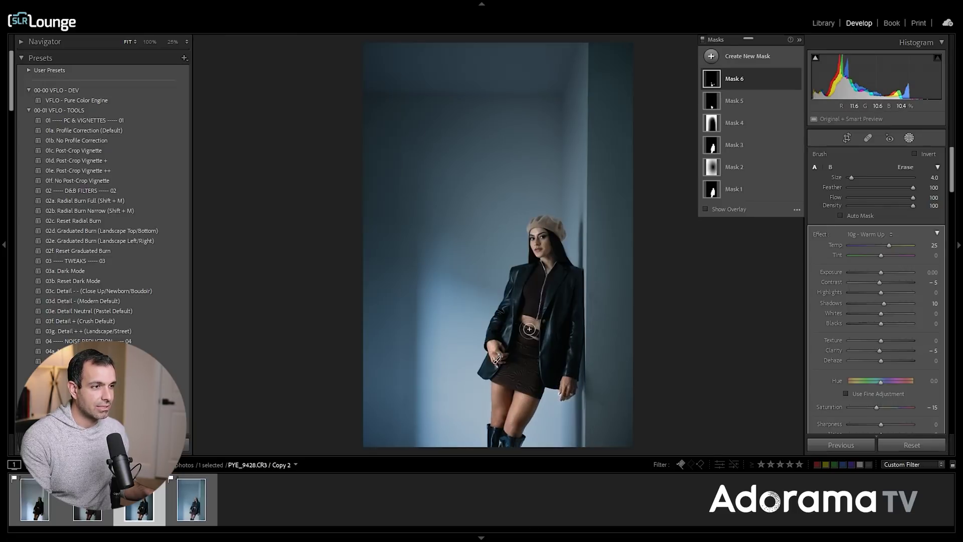
pyautogui.press(']')
pyautogui.hotkey('shift', 'w')
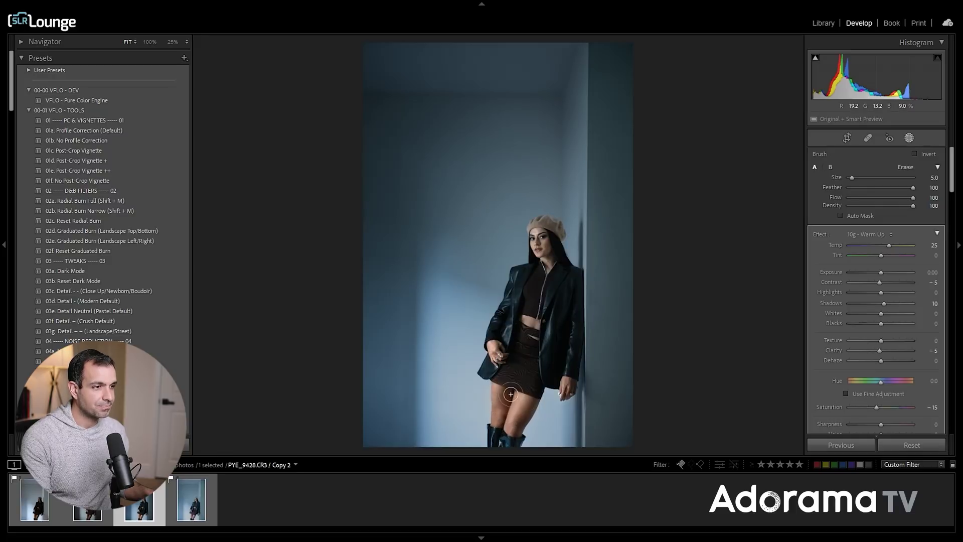
pyautogui.hotkey('shift', 'w')
pyautogui.press('alt')
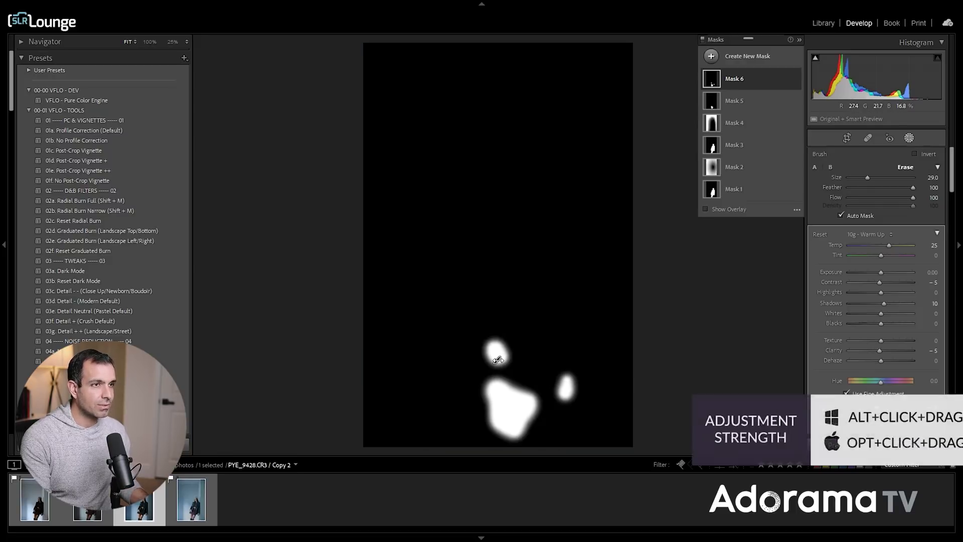
# Scale Mask 6's Warm Up strength down to Temp 5, Shadows 2 and Saturation −3.
pyautogui.moveTo(497, 359); pyautogui.dragTo(462, 360)
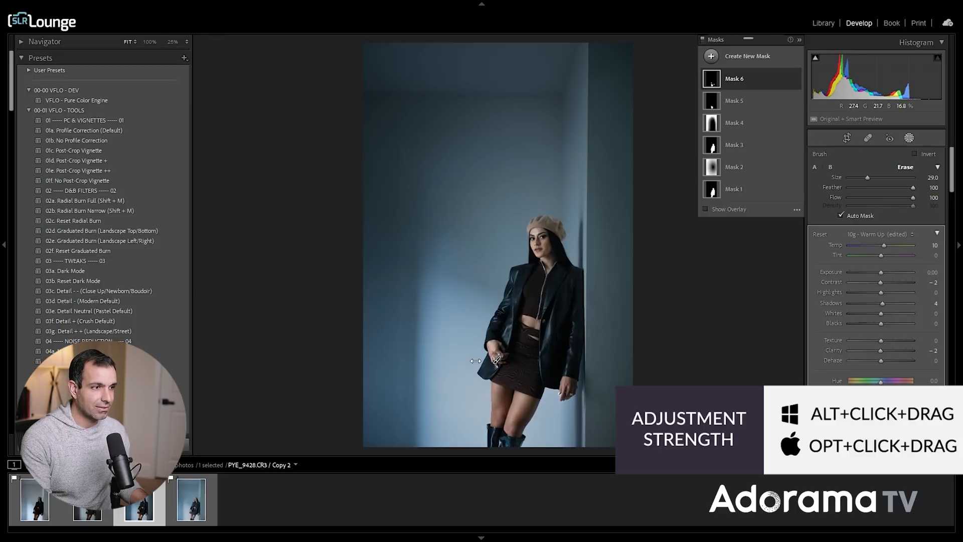
pyautogui.moveTo(476, 360); pyautogui.dragTo(462, 364)
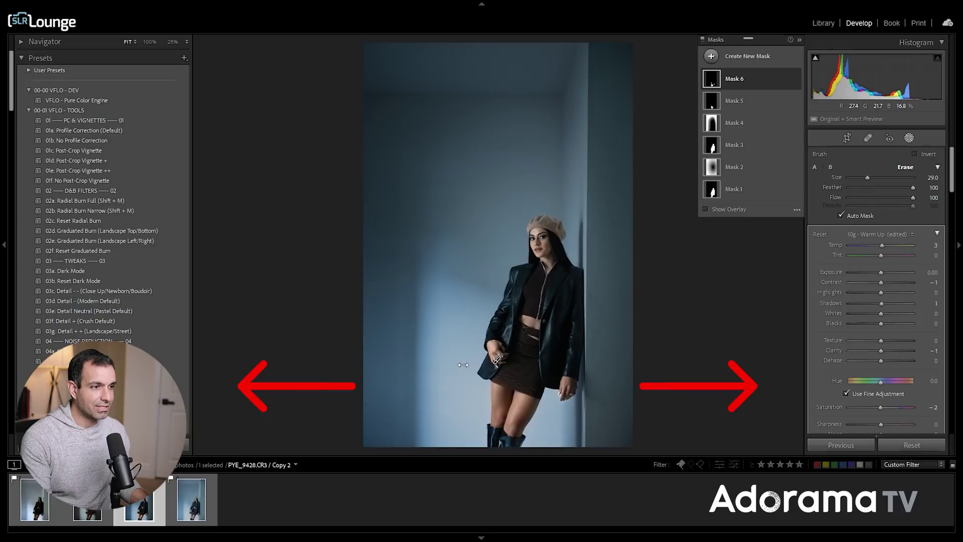
pyautogui.moveTo(471, 365)
pyautogui.mouseDown()
pyautogui.moveTo(528, 370)
pyautogui.moveTo(470, 366)
pyautogui.mouseUp()
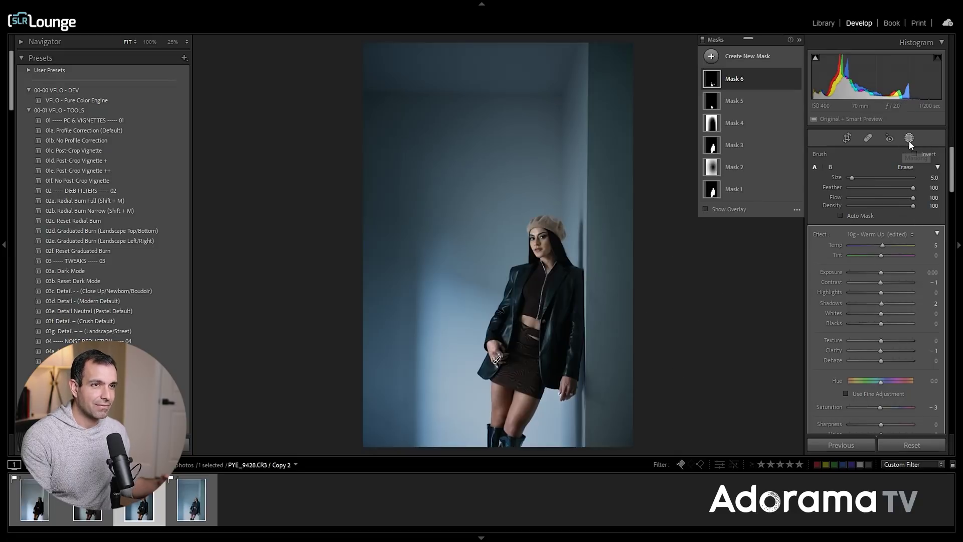
# Close masking and compare the original PYE_9428.CR3 with the edited copy in the filmstrip.
pyautogui.click(909, 138)
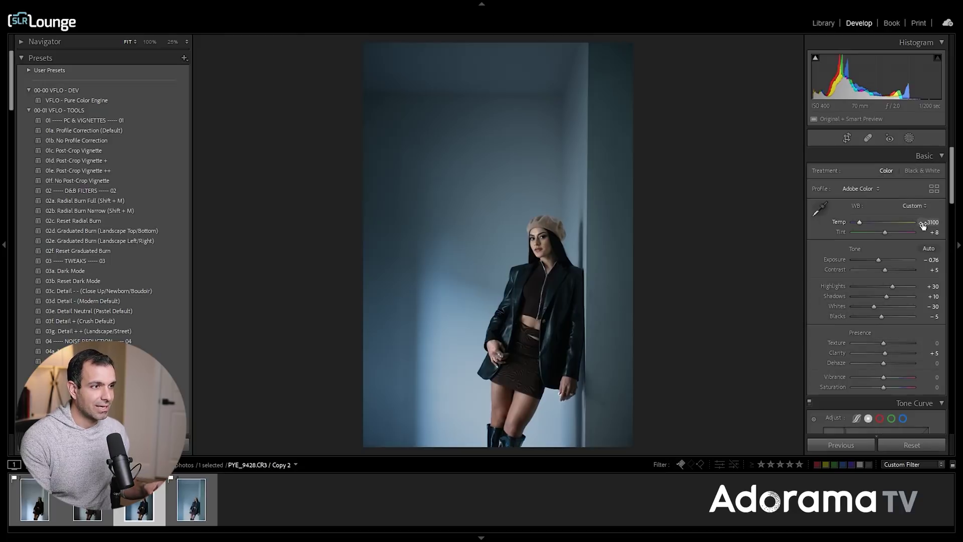
pyautogui.click(42, 504)
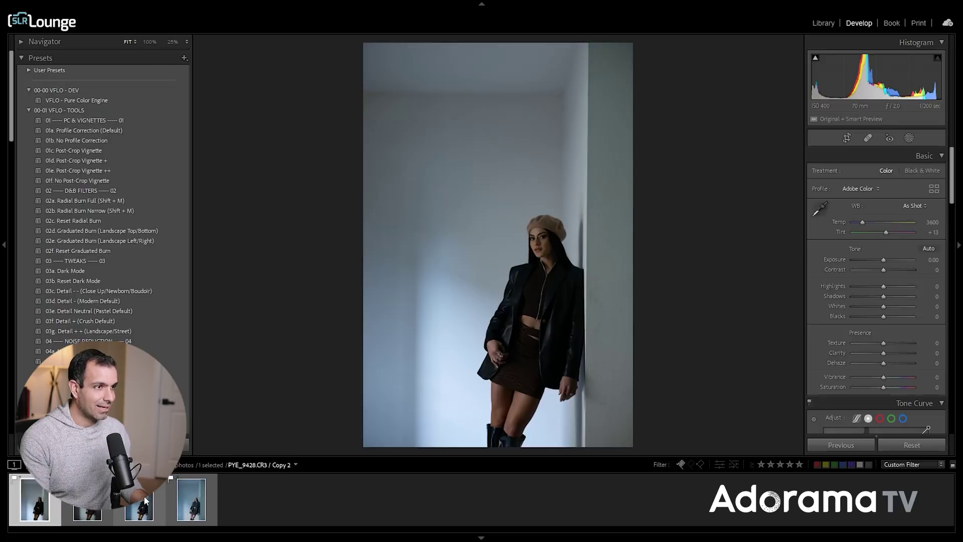
pyautogui.click(144, 496)
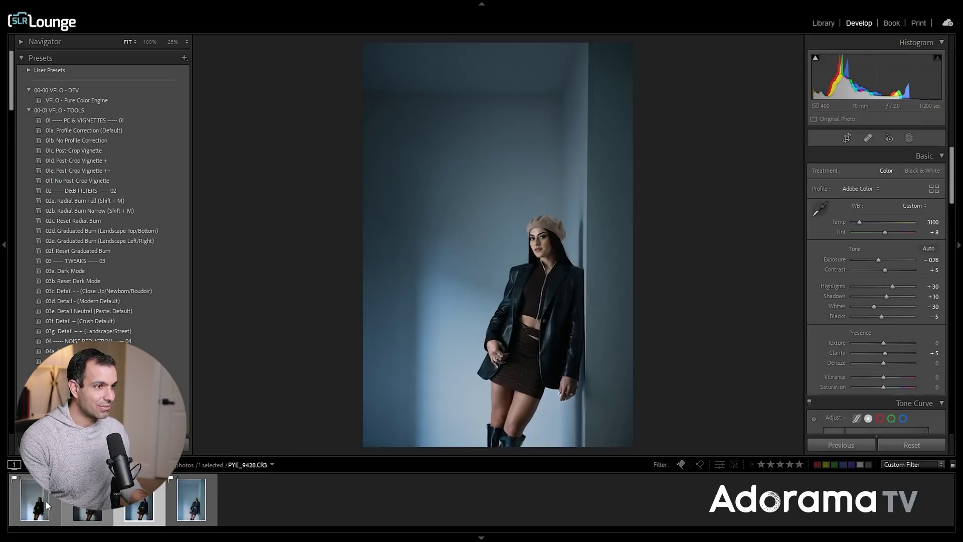